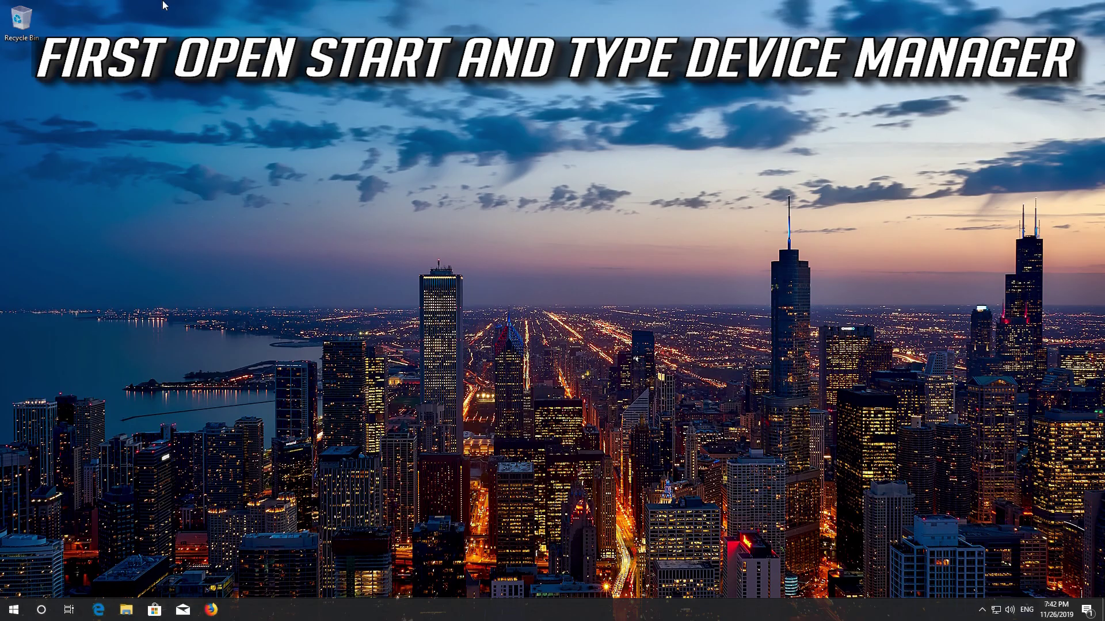
Search the Start menu for 'device manager'
key(super)
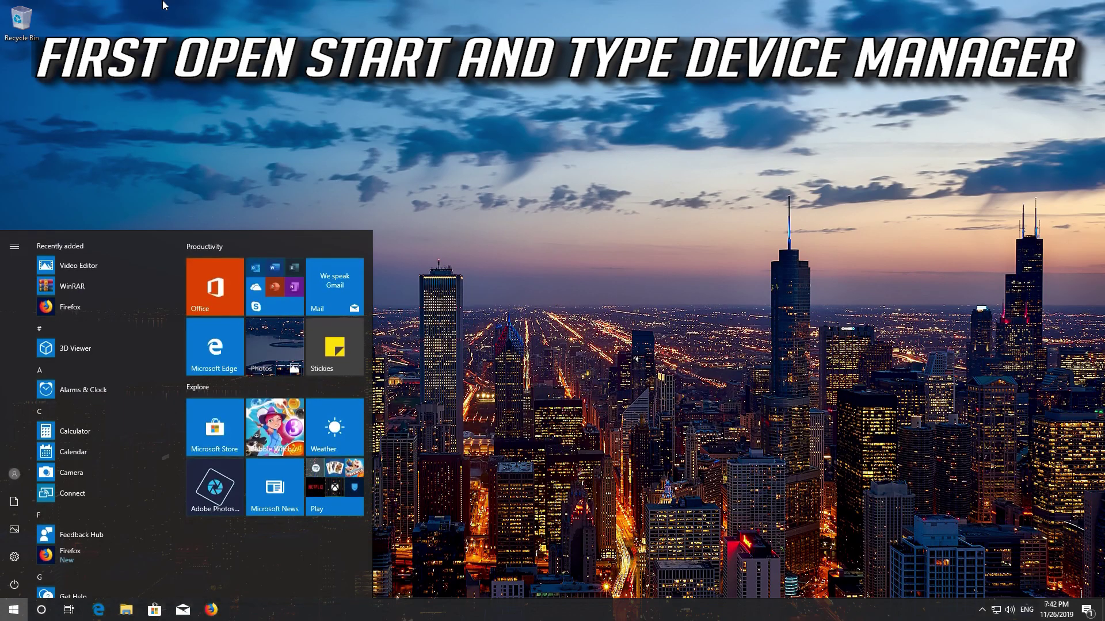
text(device mana)
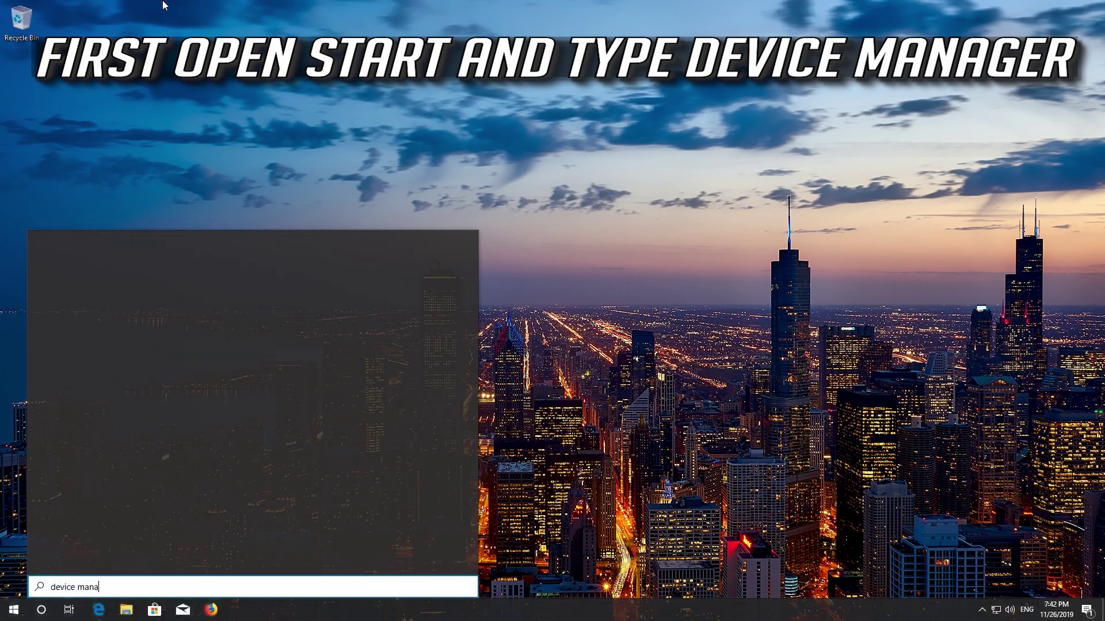
text(ger)
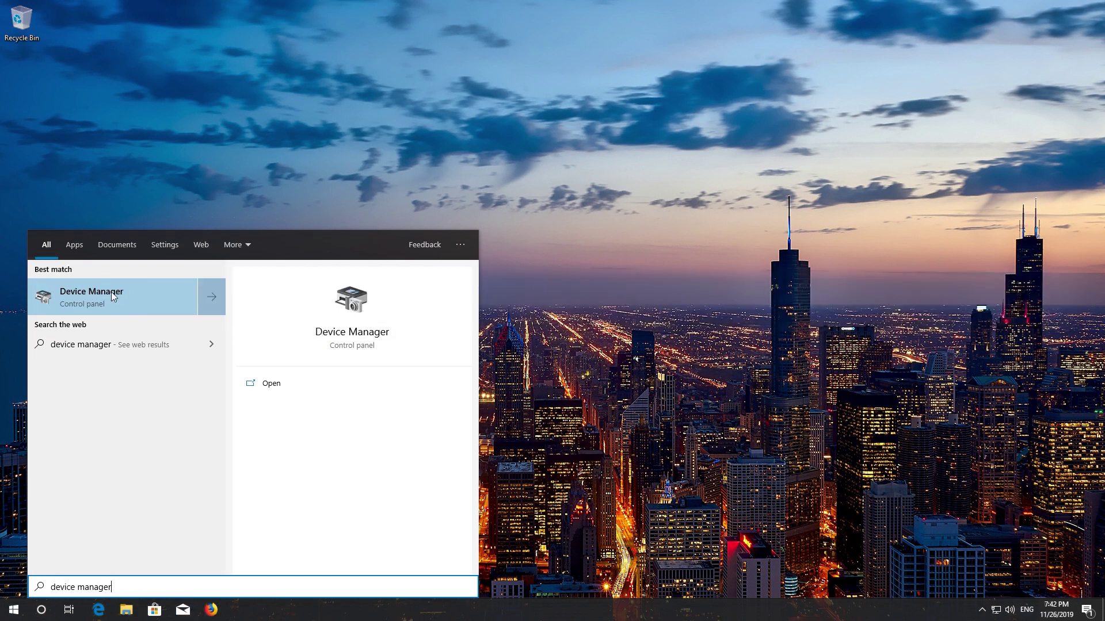
Open Device Manager, expand Sound, video and game controllers, and open the High Definition Audio Device's menu
click(112, 292)
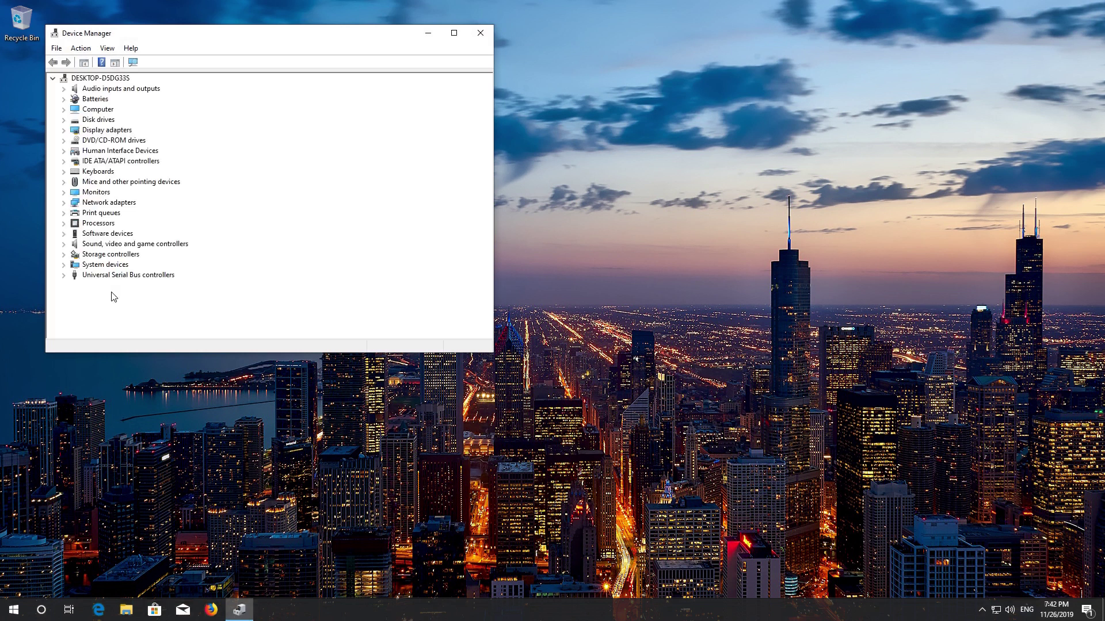
drag(238, 43, 495, 110)
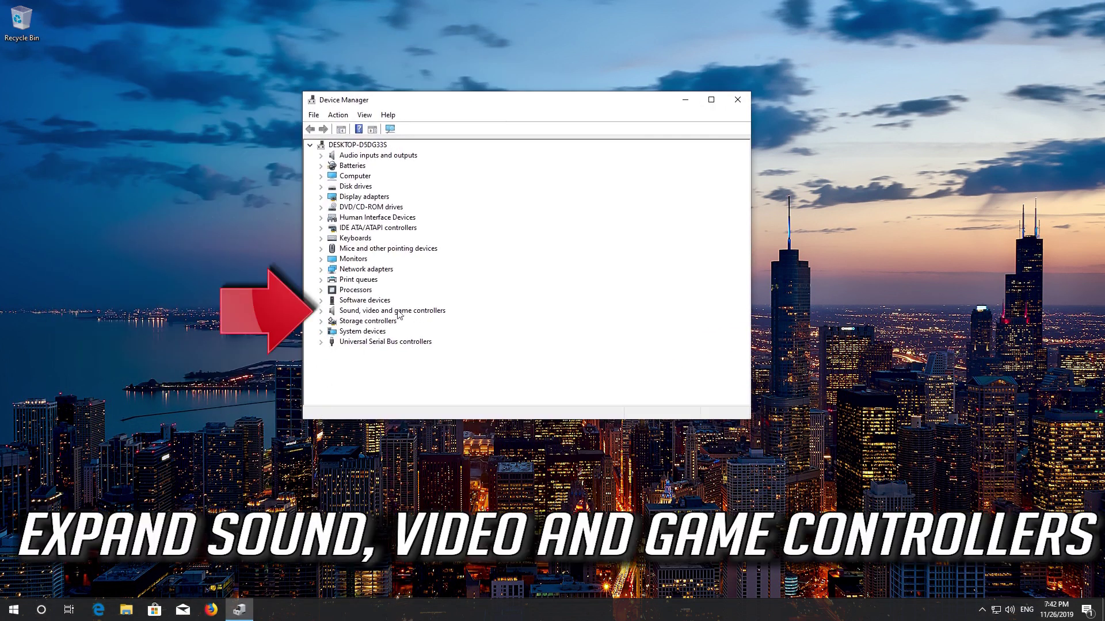
click(321, 310)
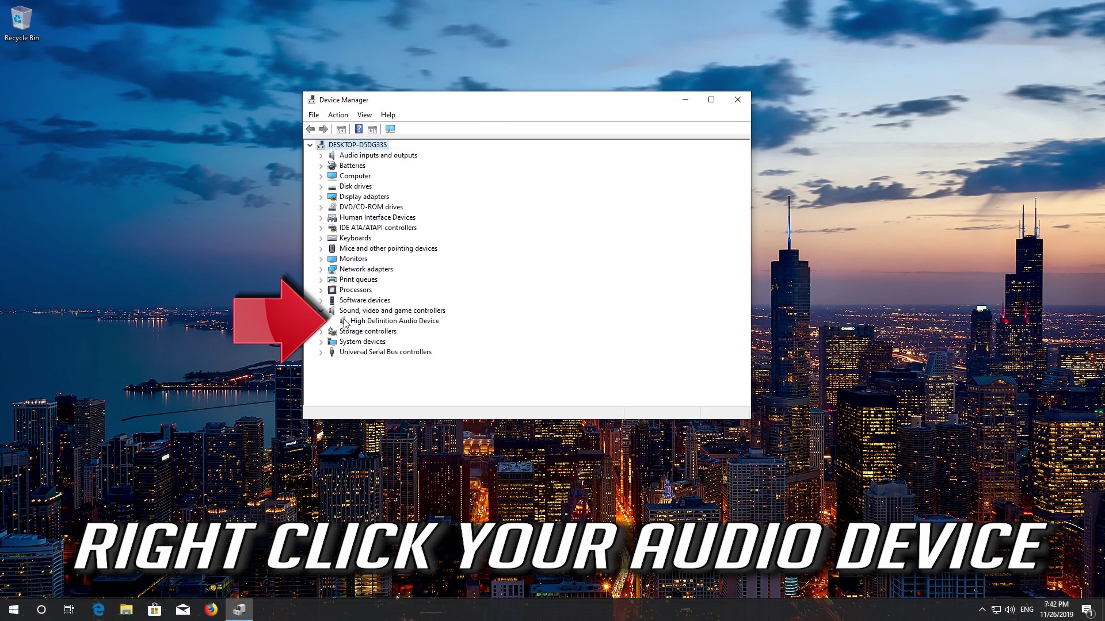
right_click(345, 323)
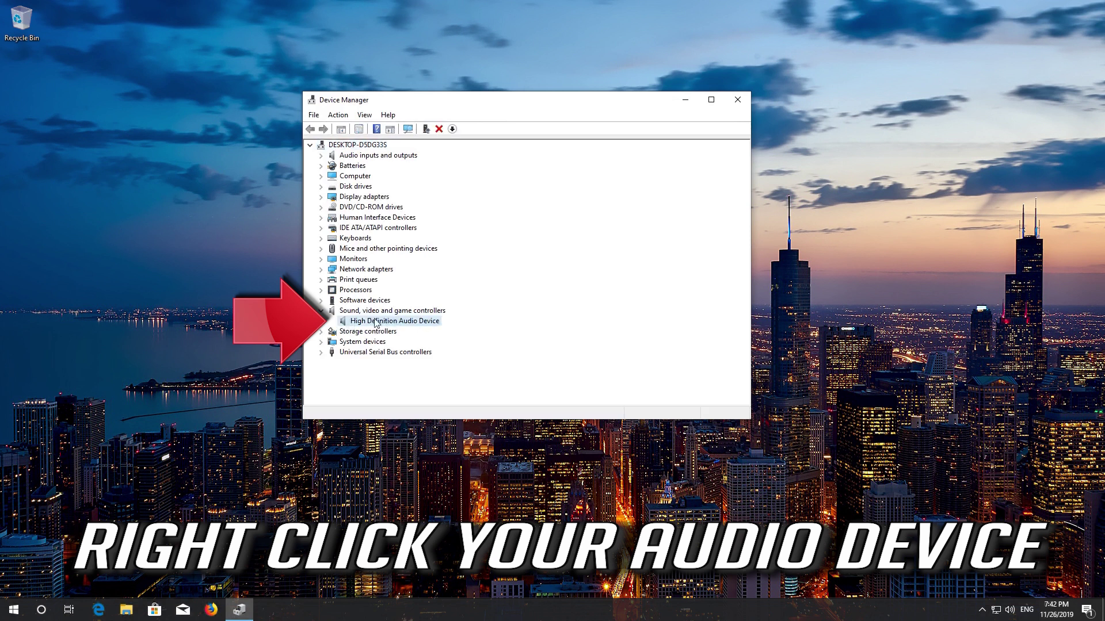
right_click(396, 324)
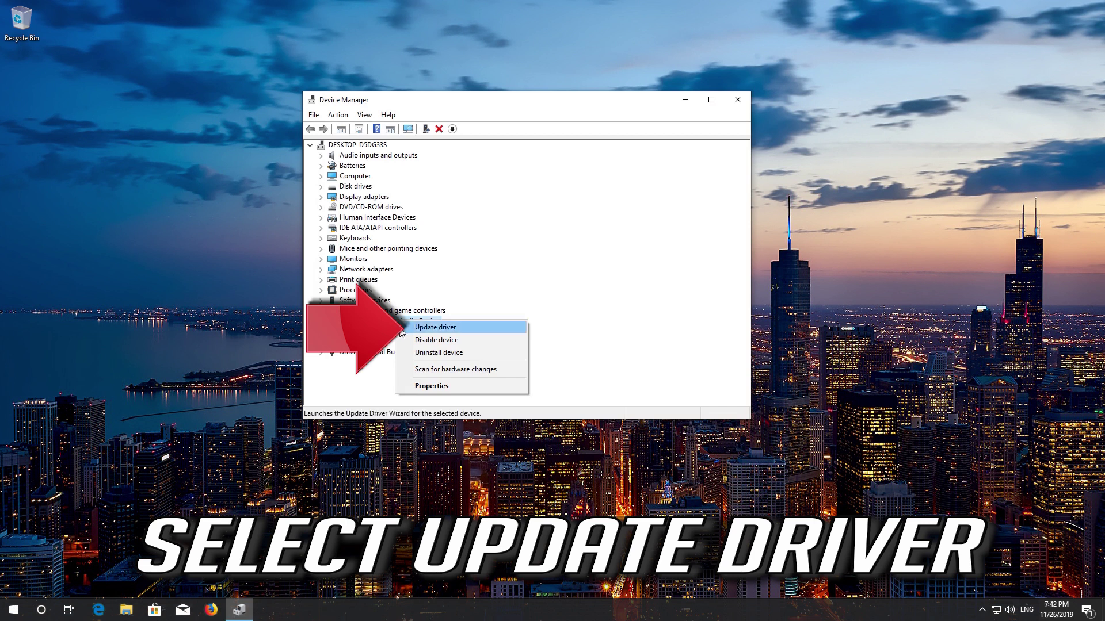
Auto-search for a newer audio driver, which finds the best one installed, then check Windows Update
click(451, 328)
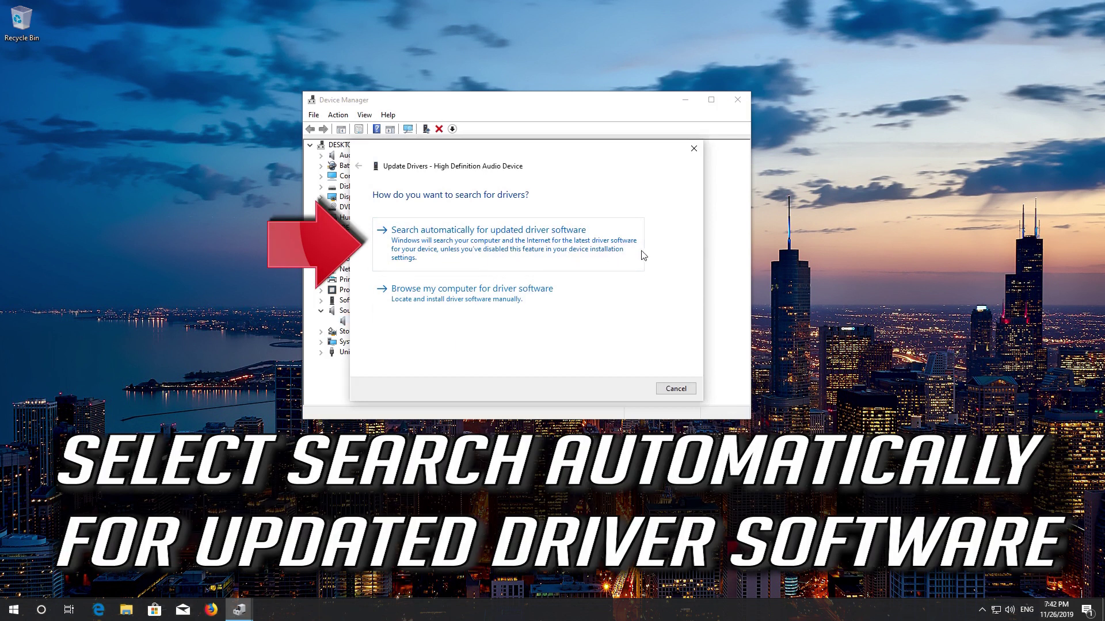
click(505, 250)
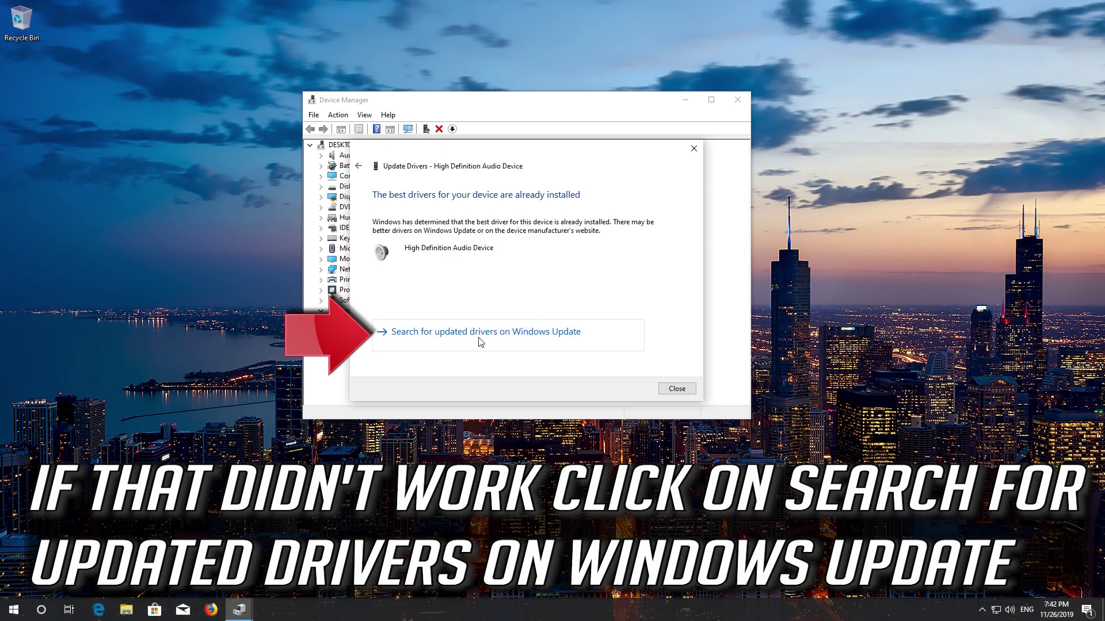
click(478, 338)
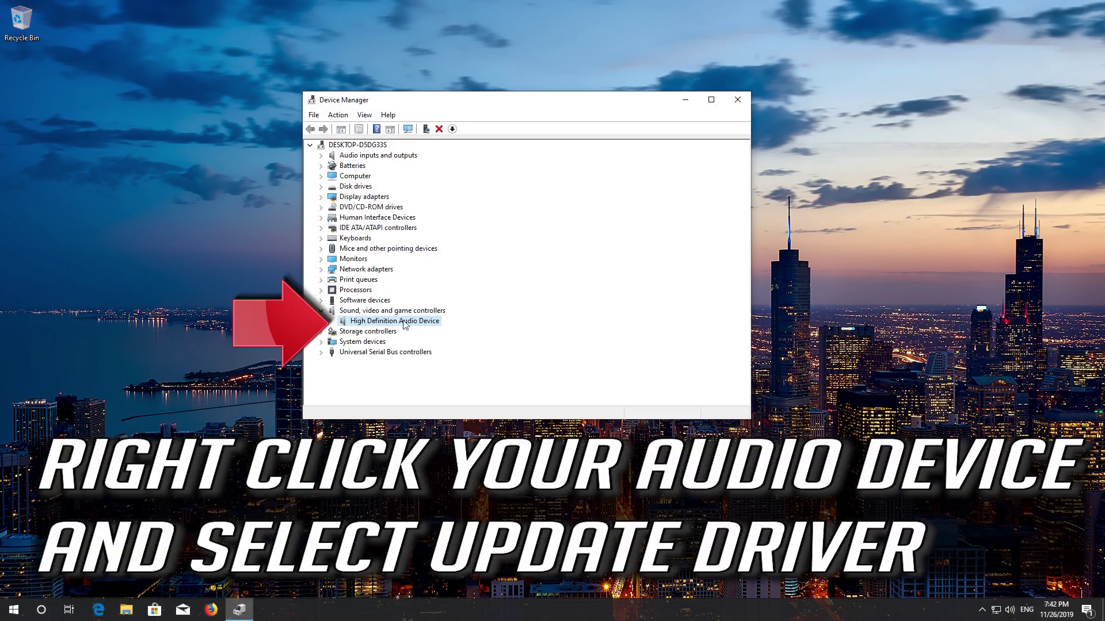
Restart the High Definition Audio Device driver update and choose to browse this computer for drivers
right_click(369, 324)
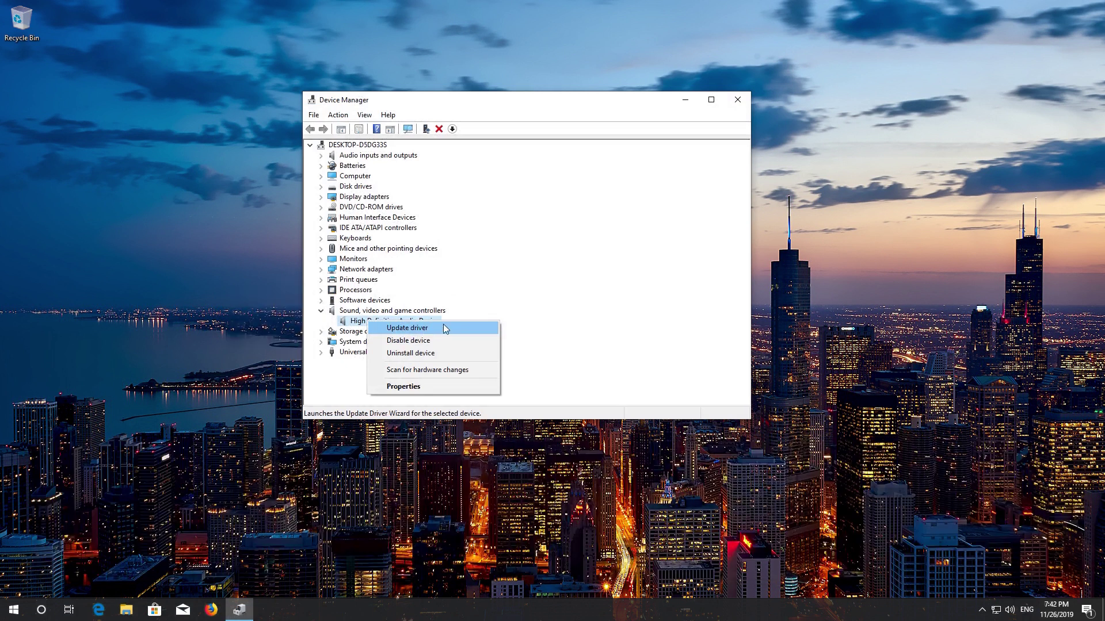
click(444, 326)
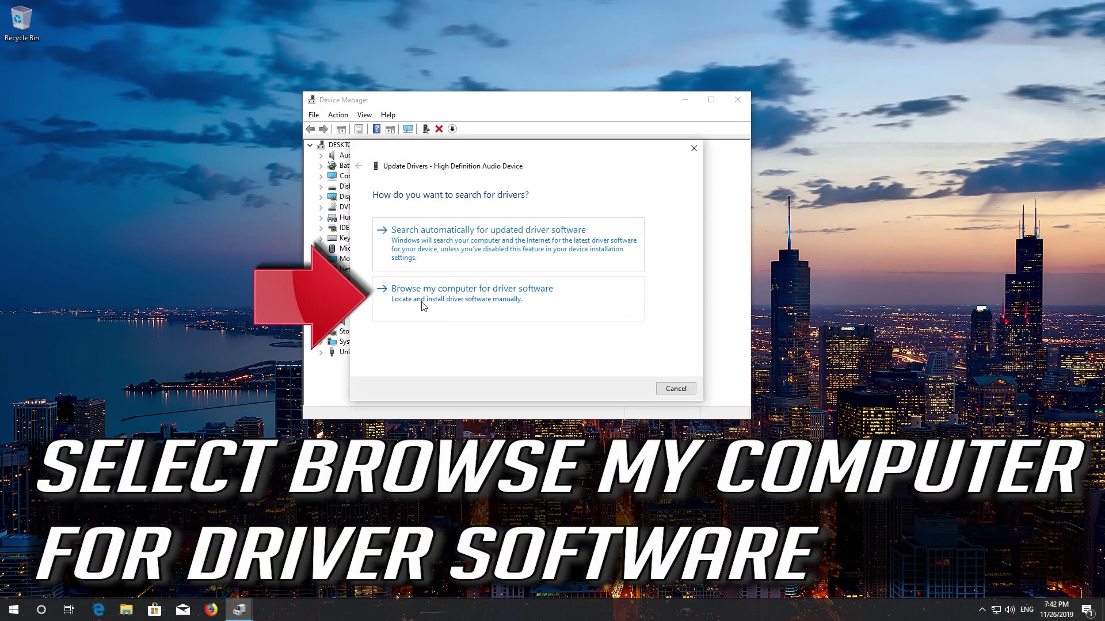
click(516, 295)
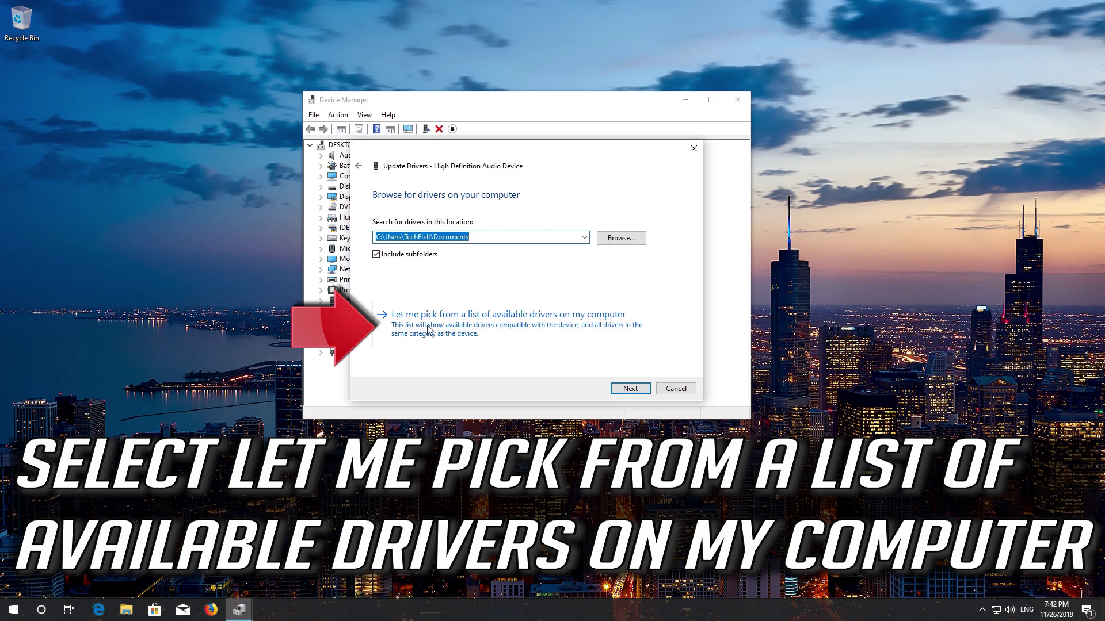
Reinstall the High Definition Audio Device driver from the available list, accepting the warning, then close Device Manager
click(605, 329)
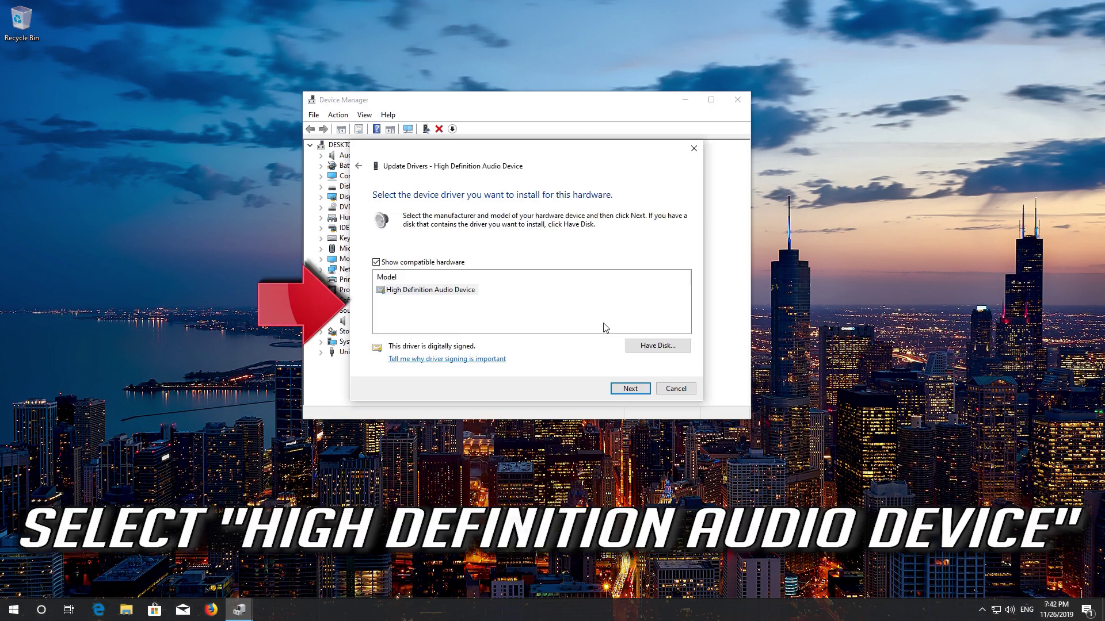
click(395, 292)
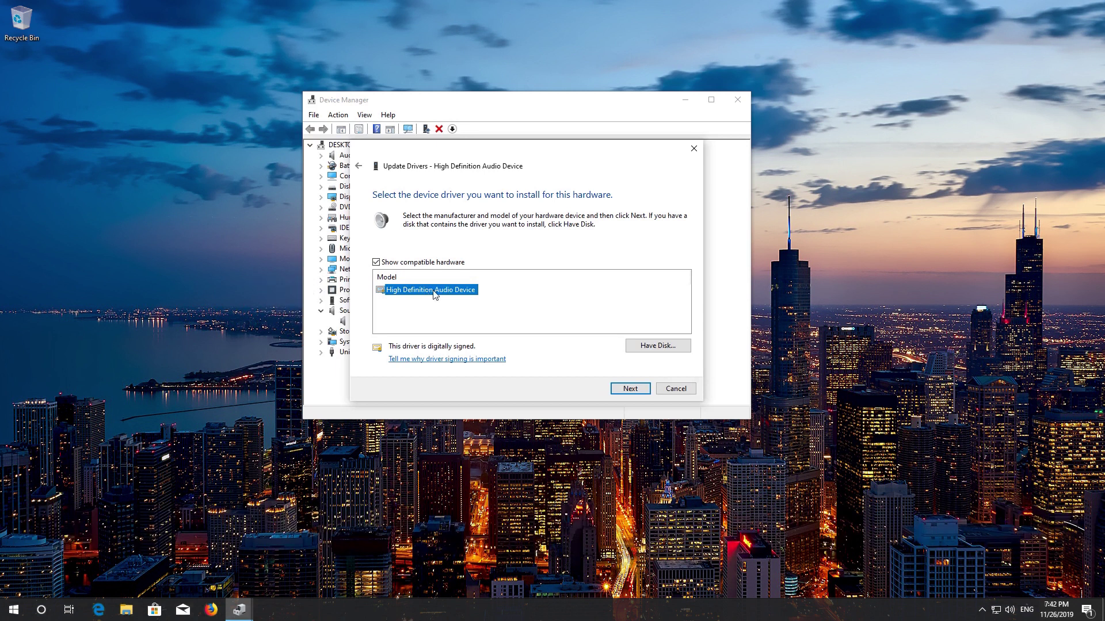
click(626, 392)
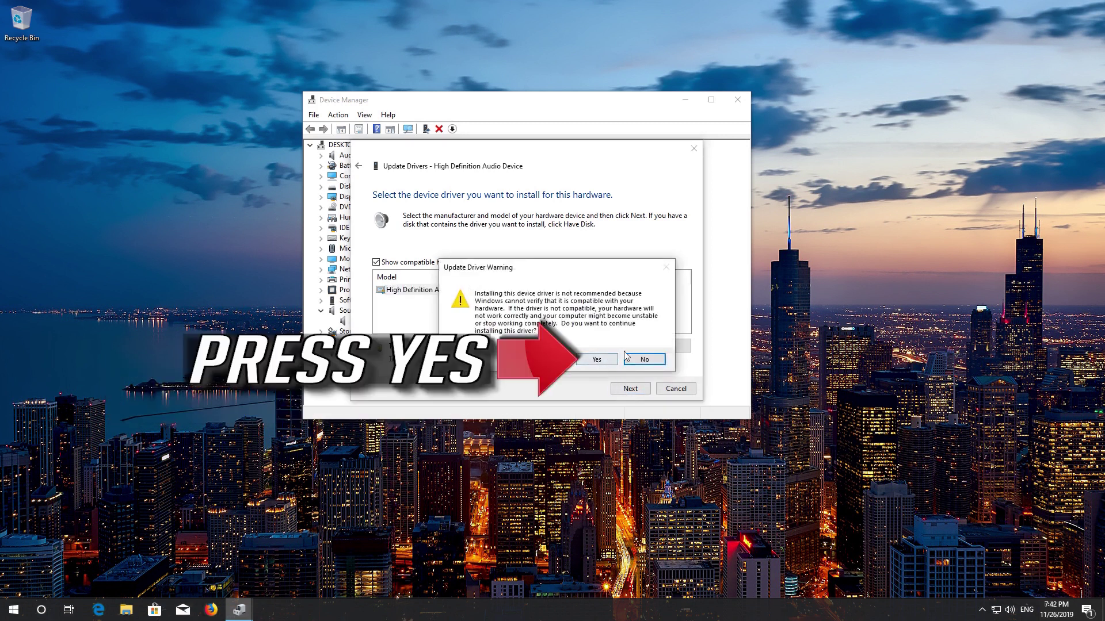
click(597, 359)
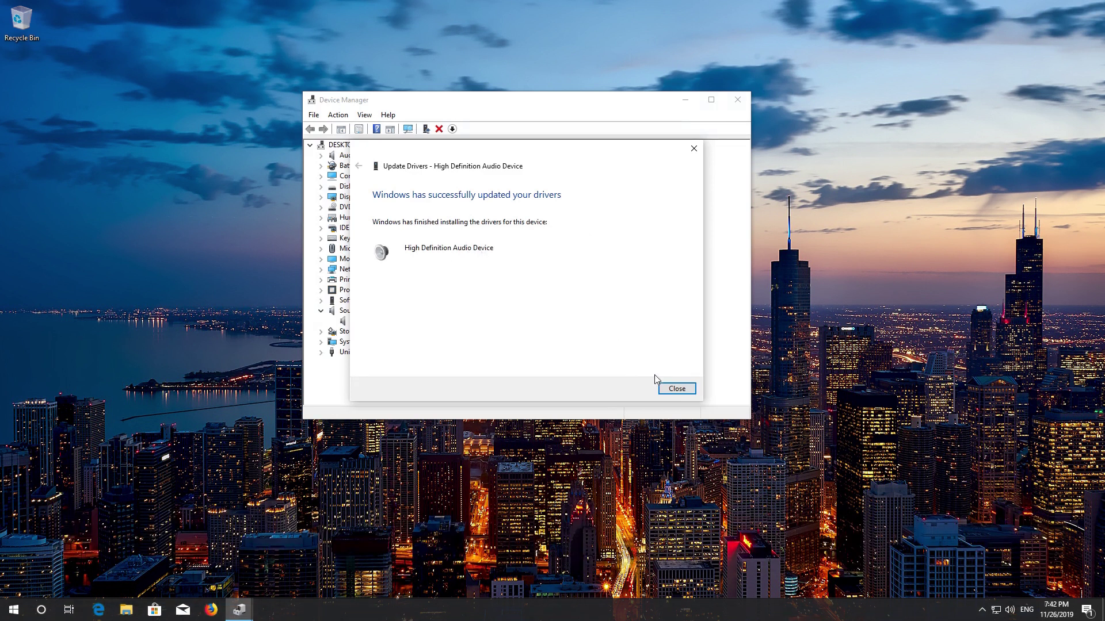
click(667, 388)
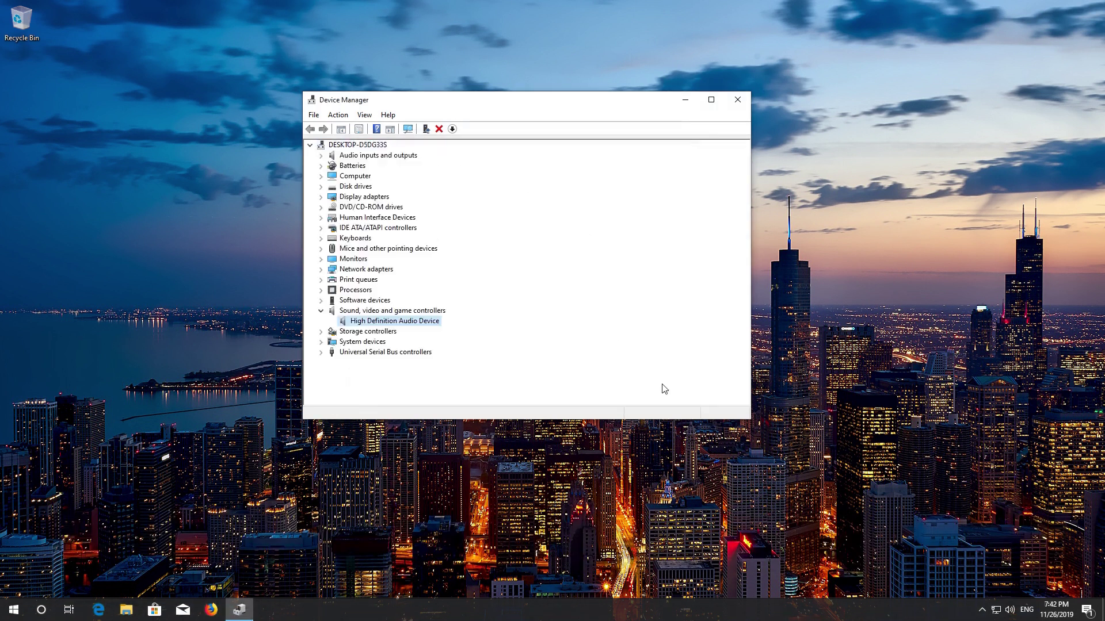
click(737, 99)
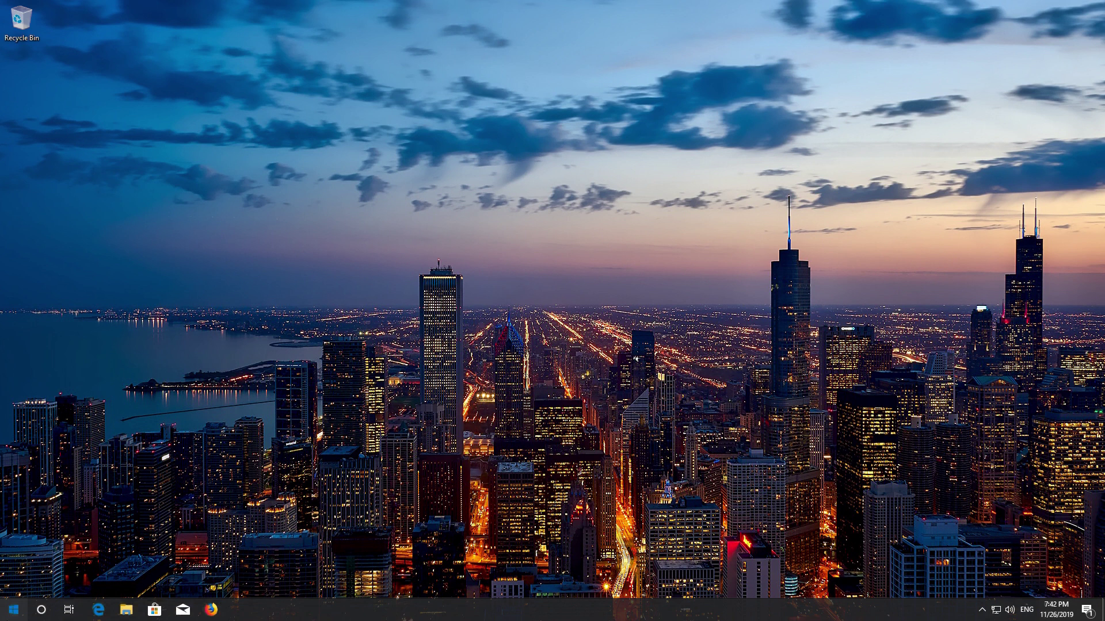
Restart the computer from the Start menu's power options
click(14, 610)
click(11, 585)
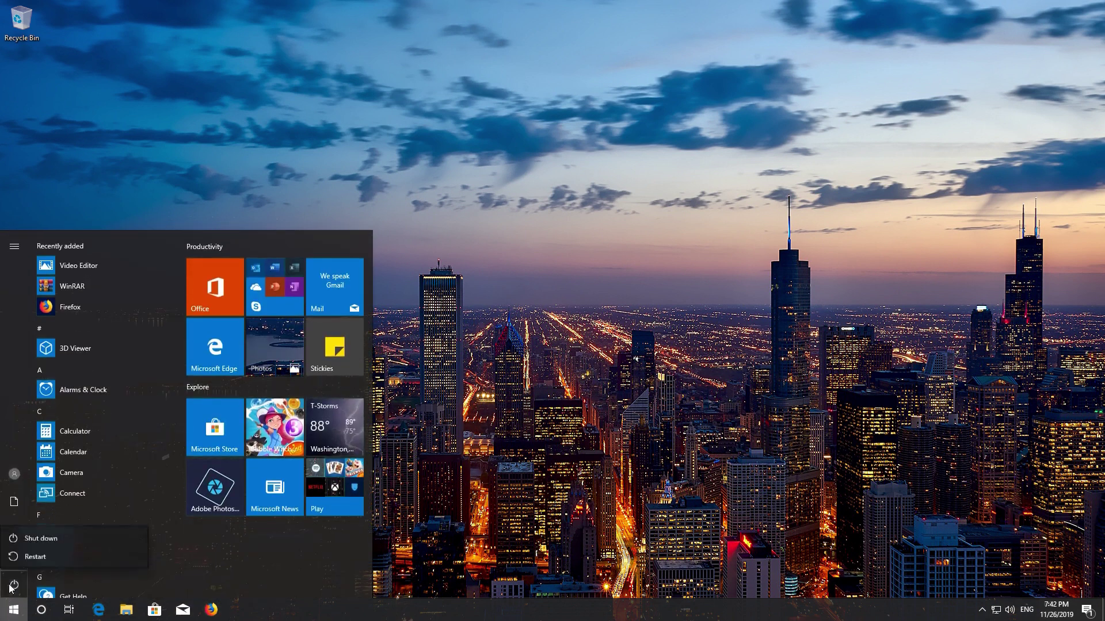
click(52, 553)
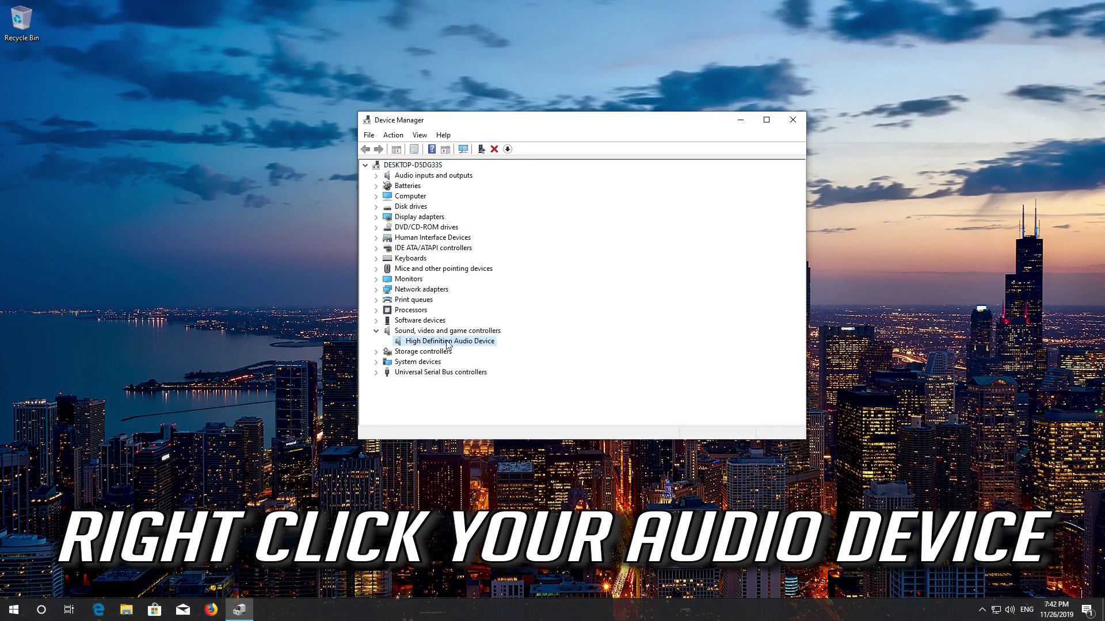
Uninstall the audio device, rescan for hardware changes, then search Start for 'control panel'
right_click(448, 344)
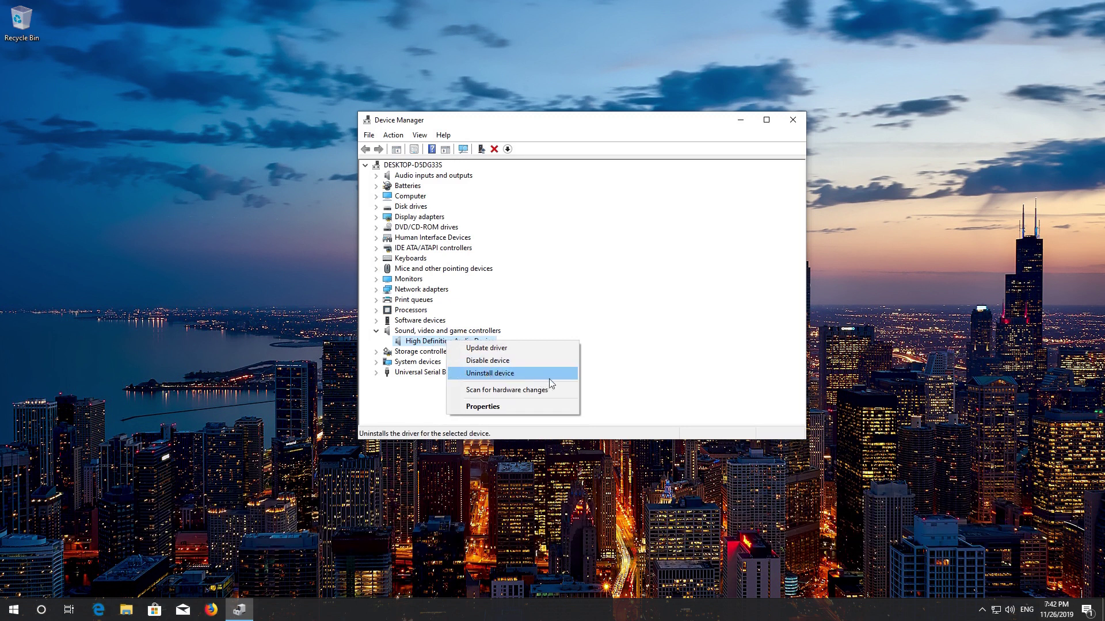
click(498, 377)
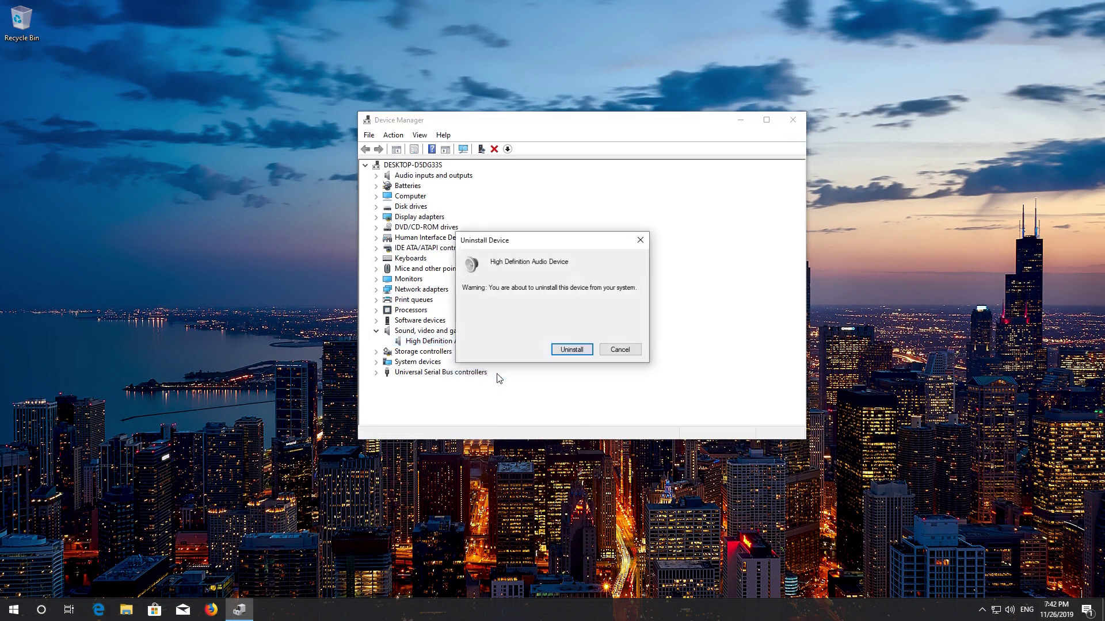
click(579, 349)
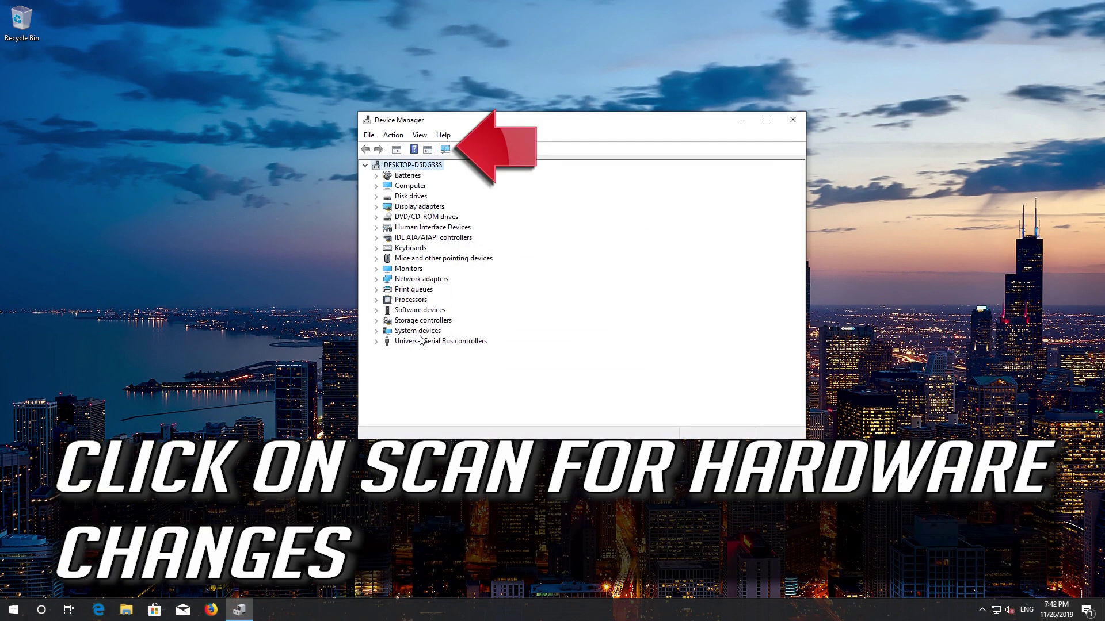
click(446, 150)
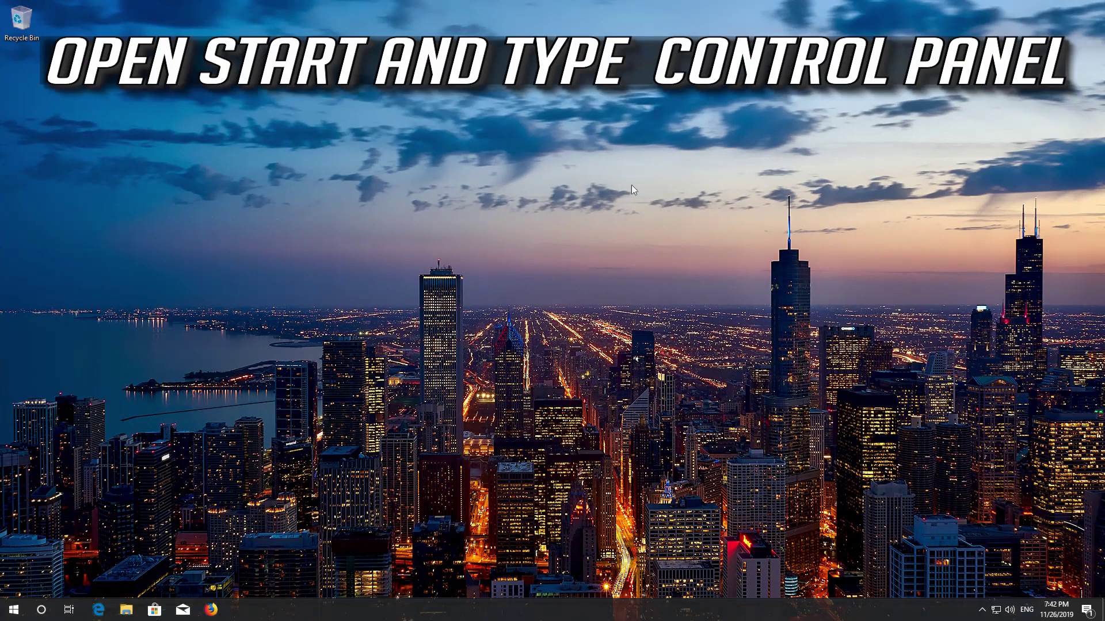
key(super)
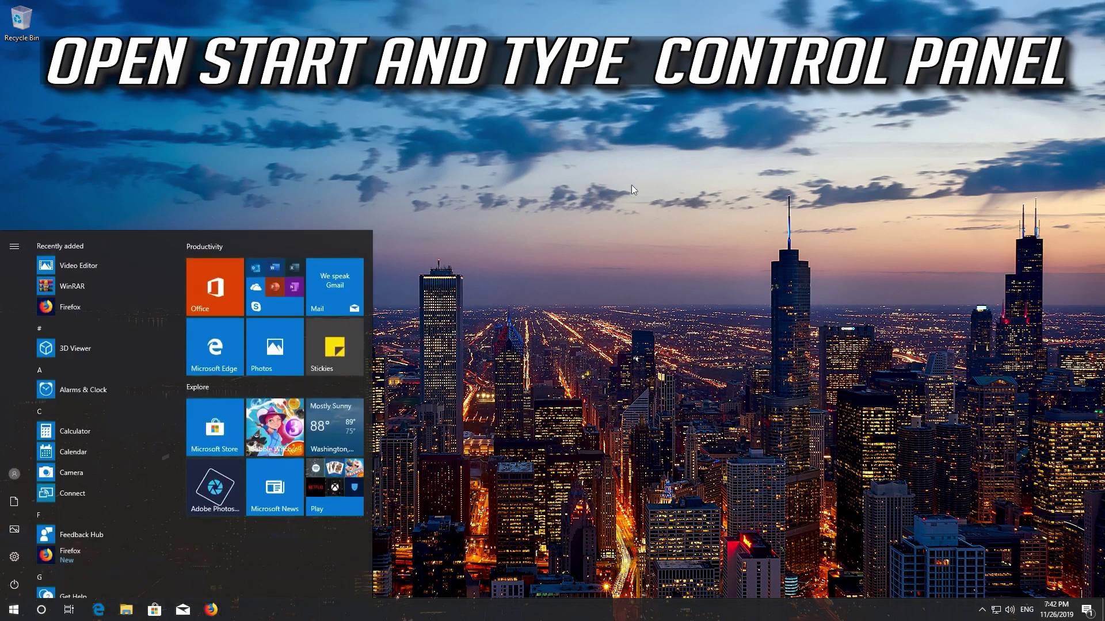
text(control panel)
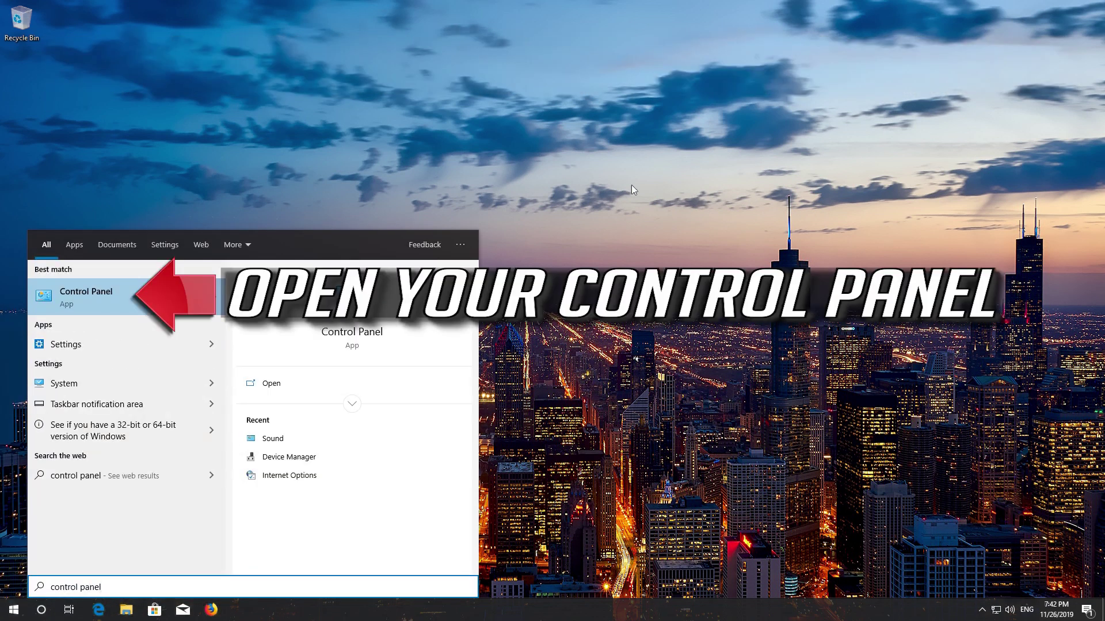
Open the Sound dialog's playback devices via Control Panel's Hardware and Sound page
click(109, 297)
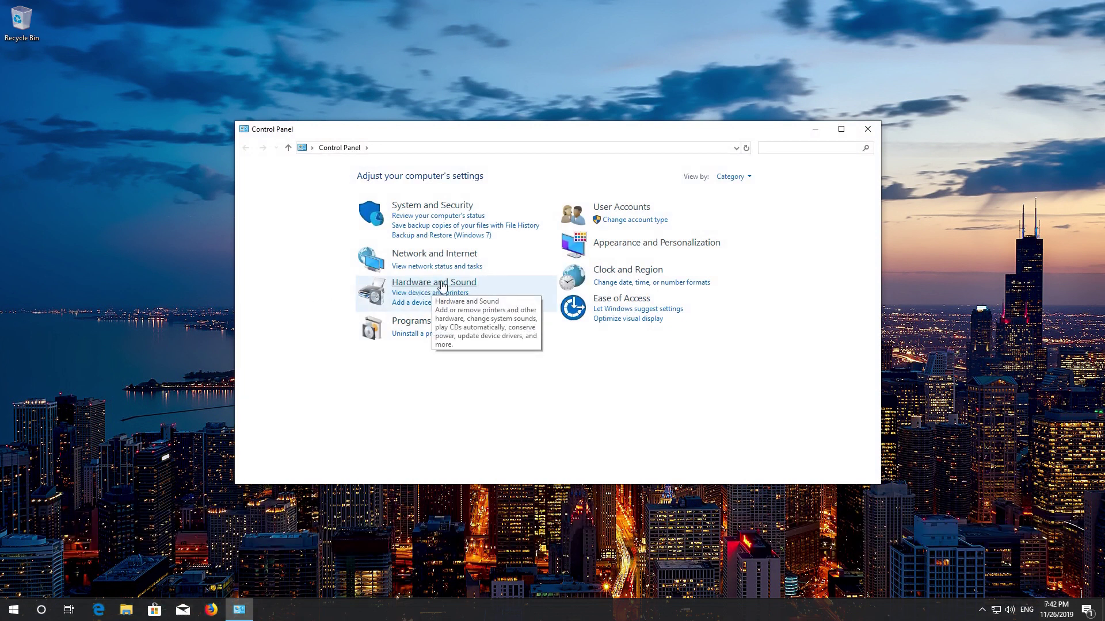
click(442, 283)
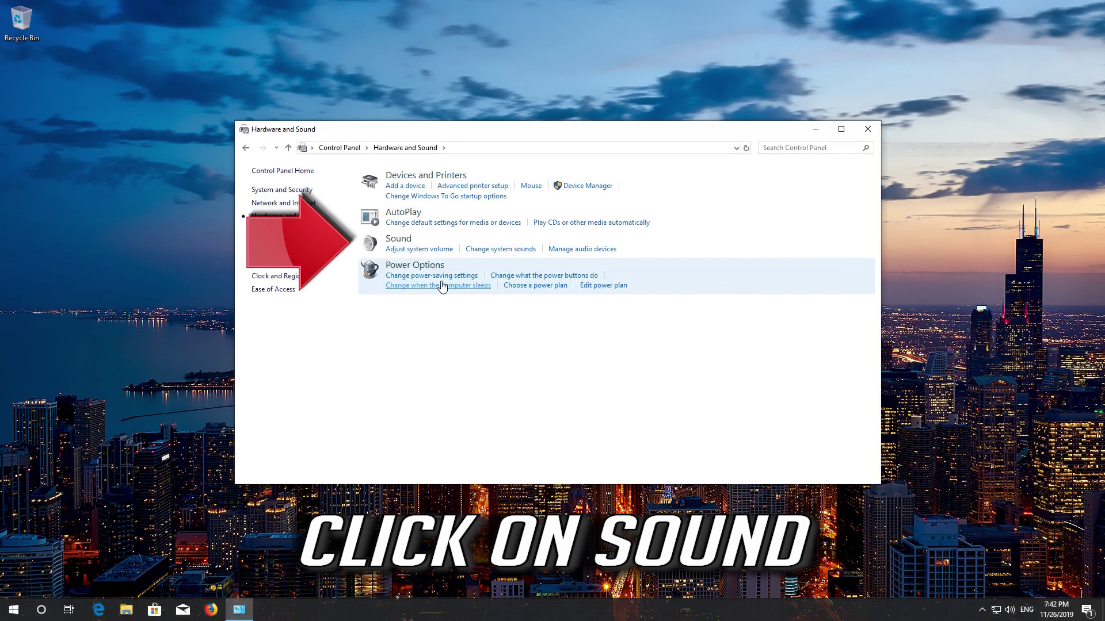
click(400, 240)
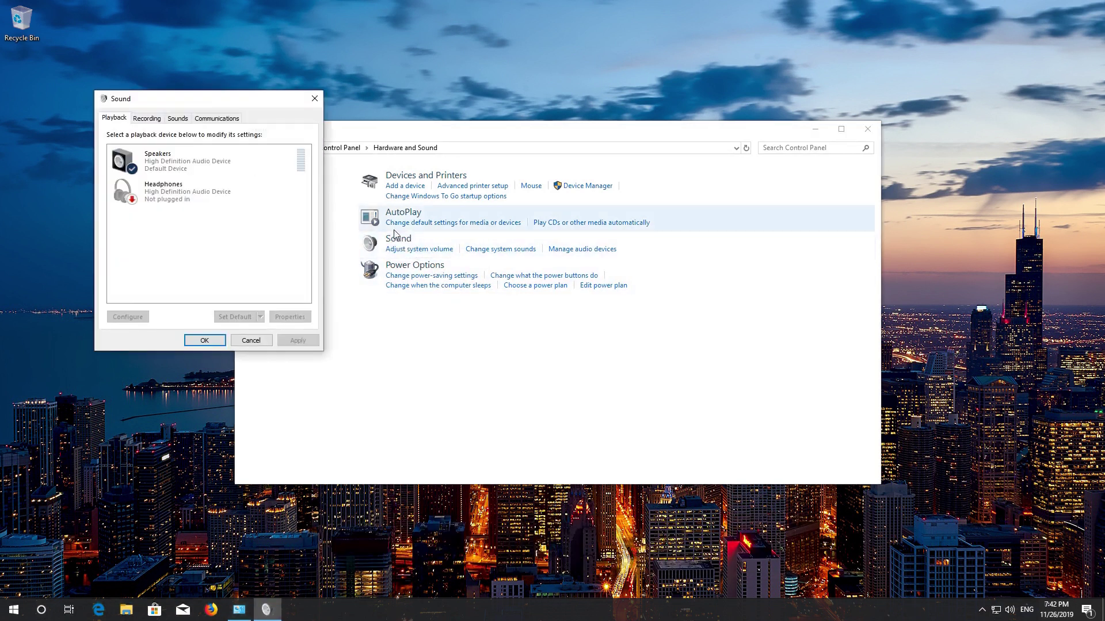
Close Control Panel and apply Disable all enhancements in the Speakers properties
drag(237, 103, 575, 170)
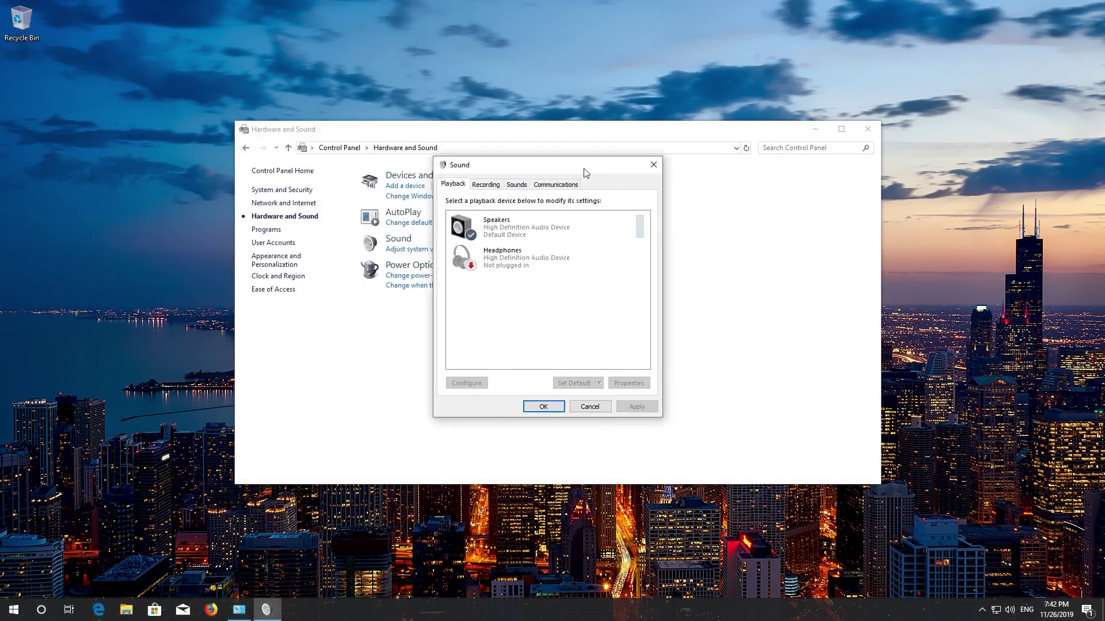
click(869, 129)
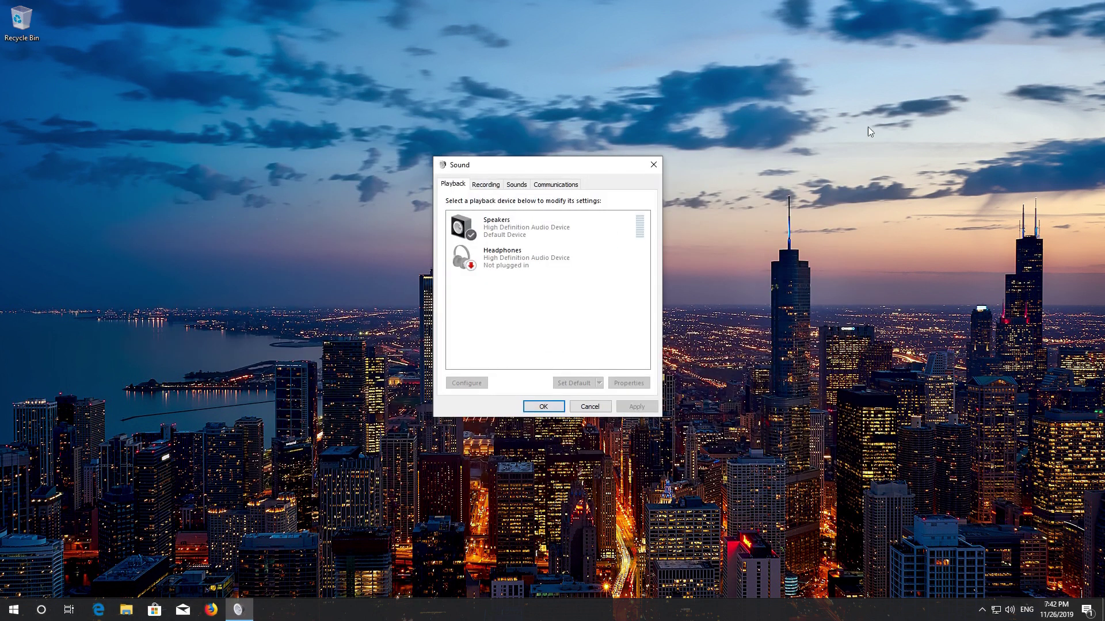
click(552, 228)
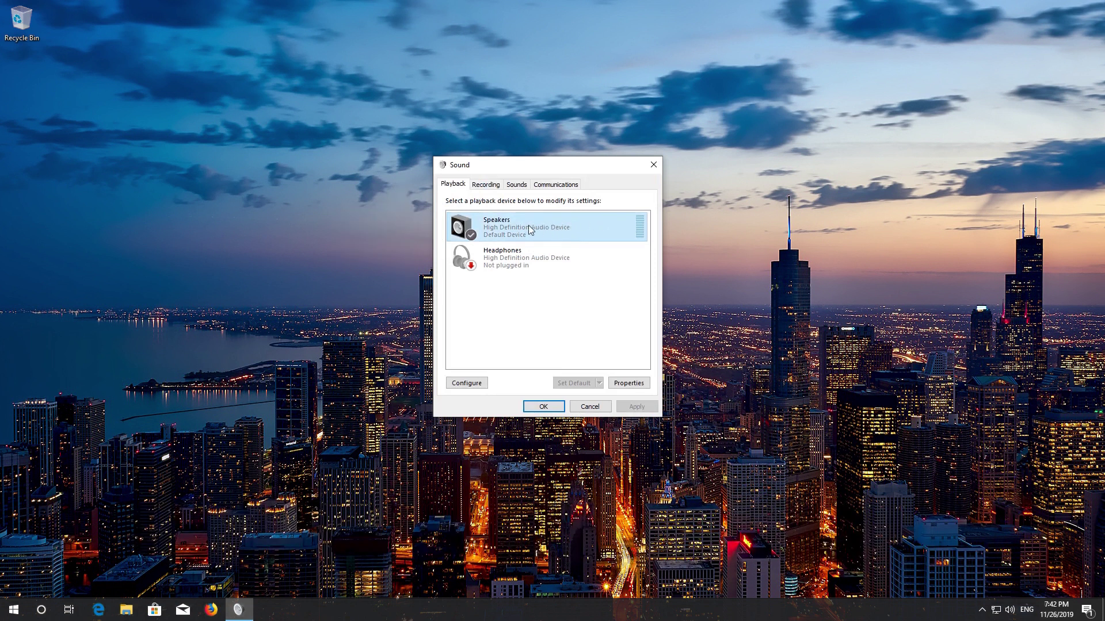
right_click(530, 230)
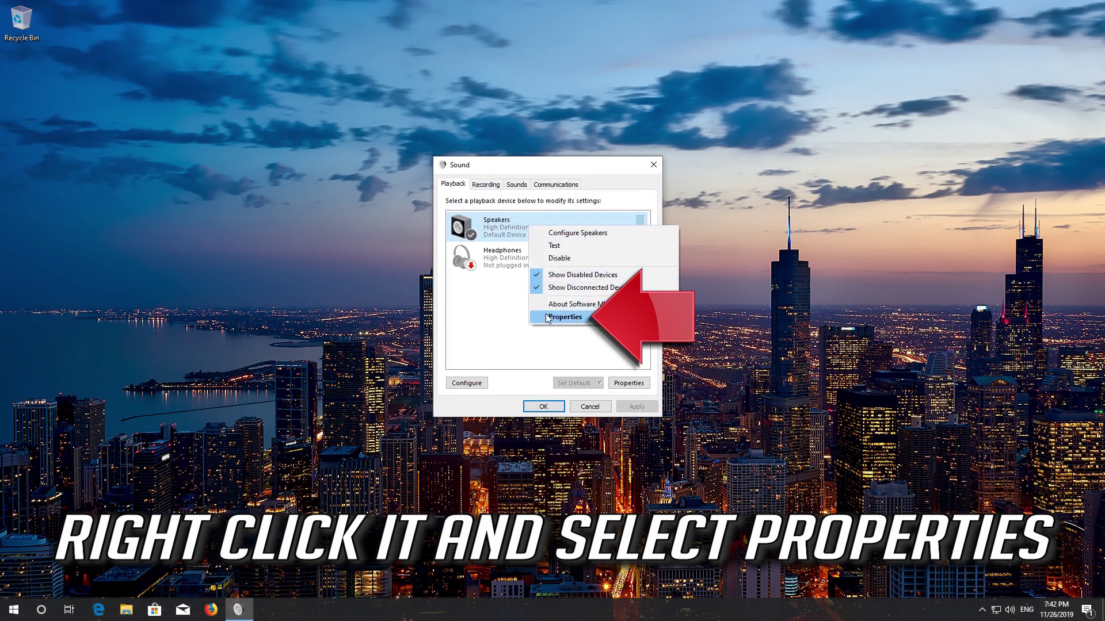
click(575, 317)
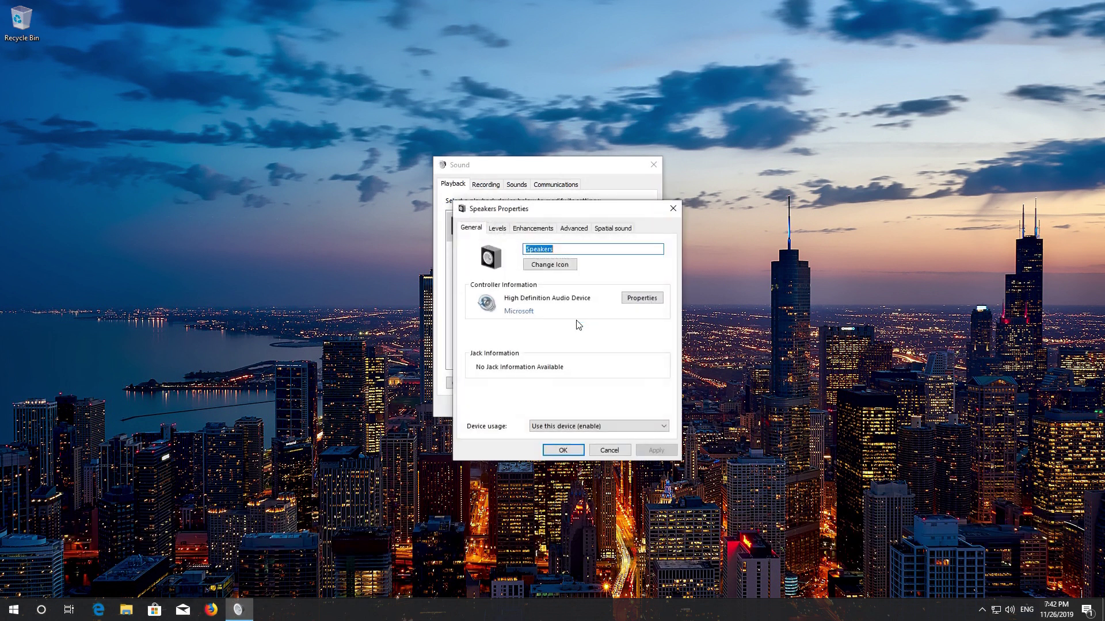
click(535, 228)
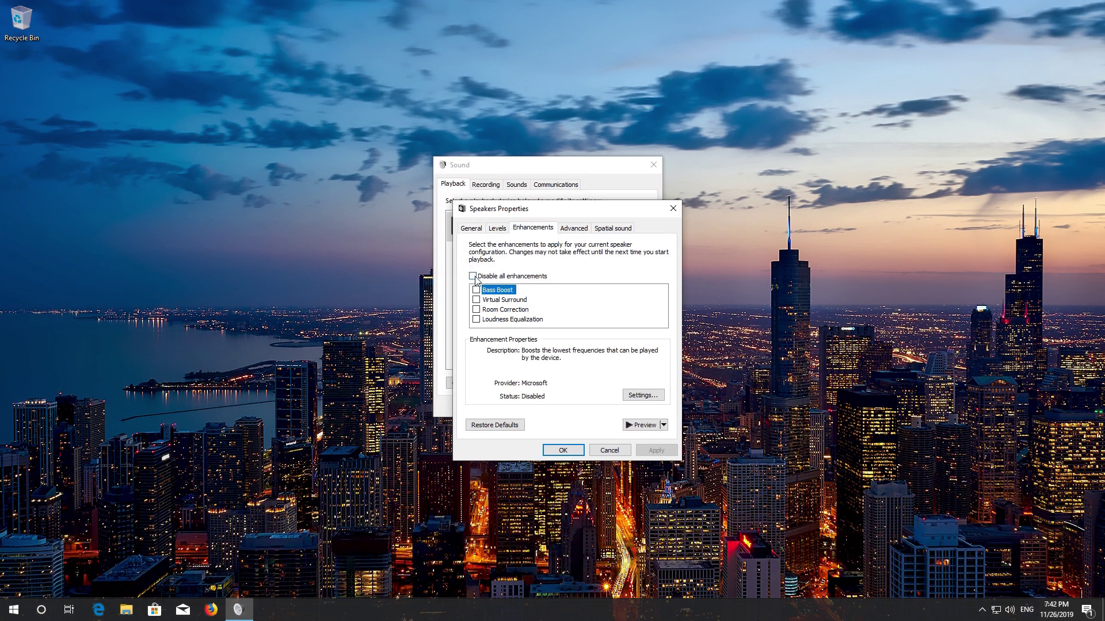
click(474, 279)
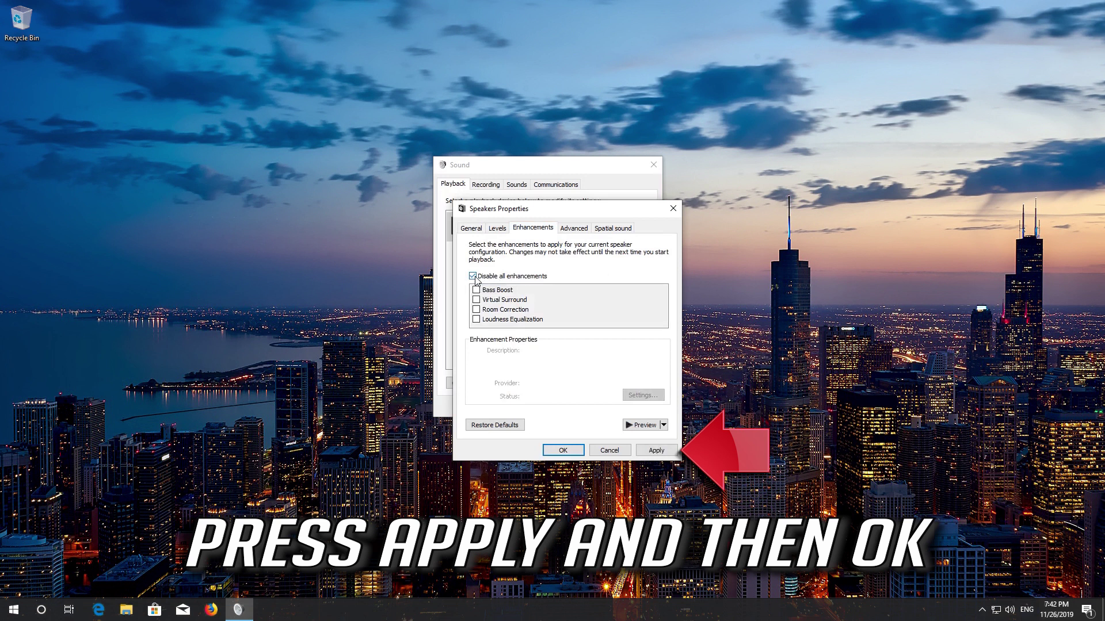
click(660, 453)
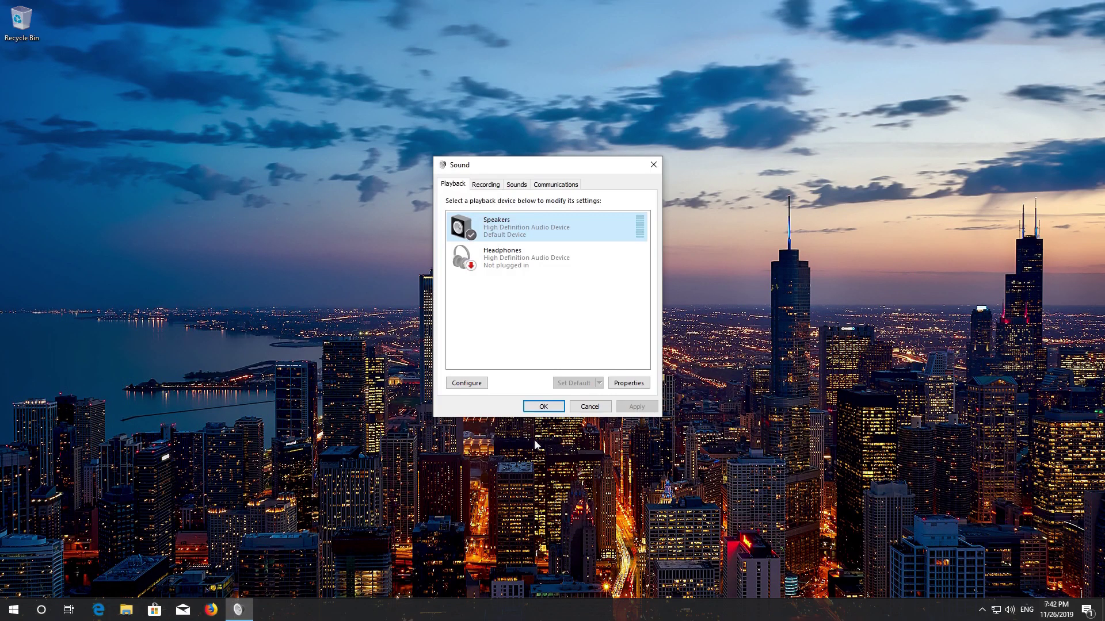
Keep the Speakers' default format at 16 bit, 44100 Hz (CD Quality) and close the Sound dialog
right_click(572, 225)
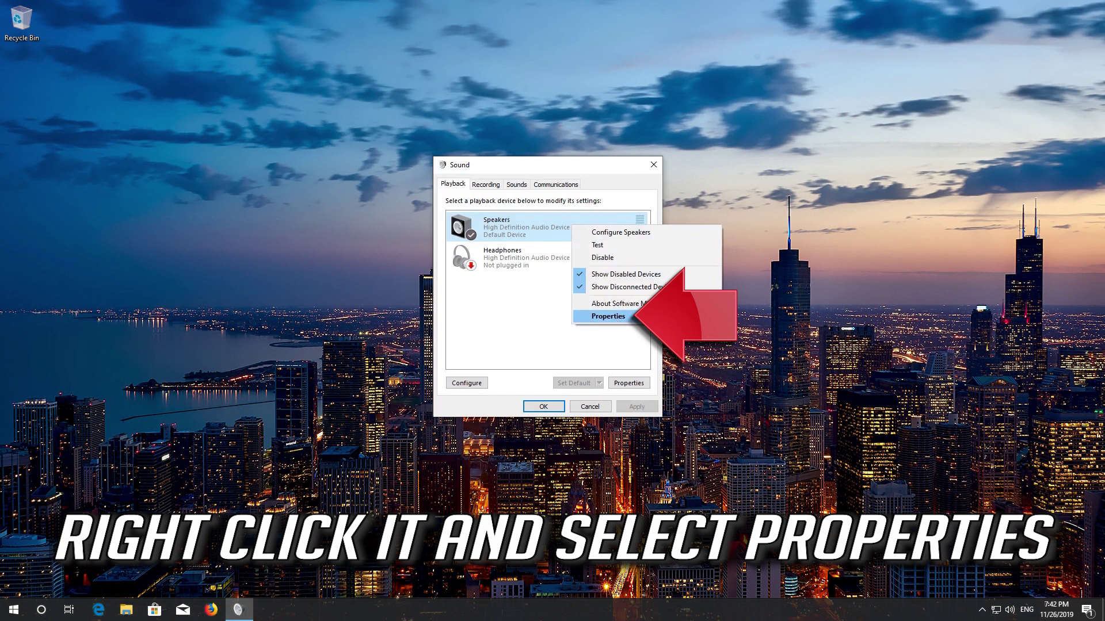
click(645, 316)
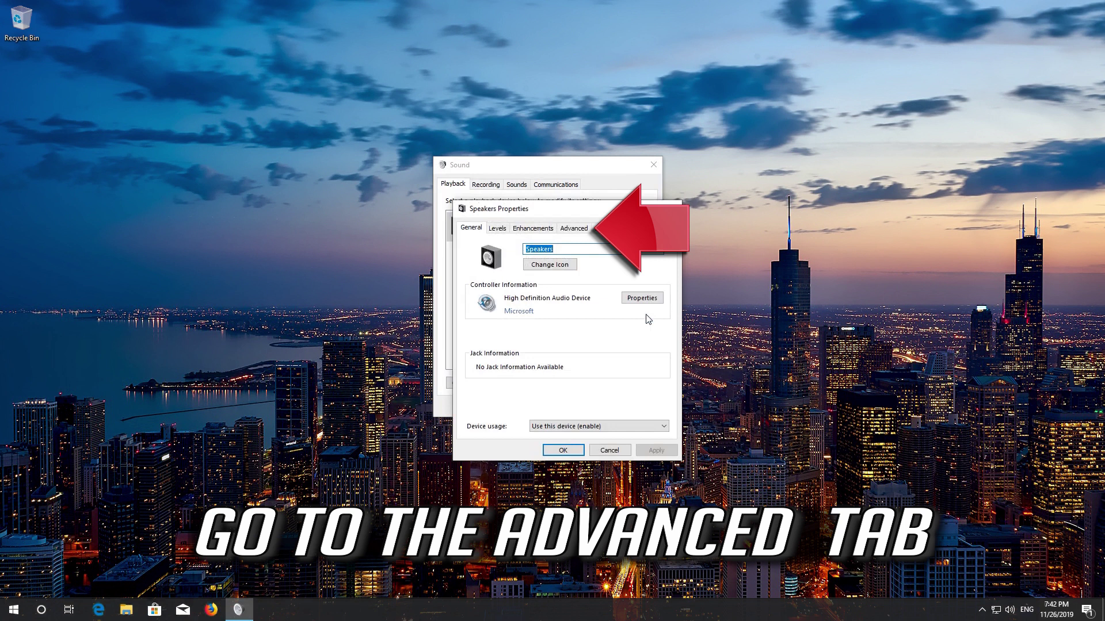
click(574, 229)
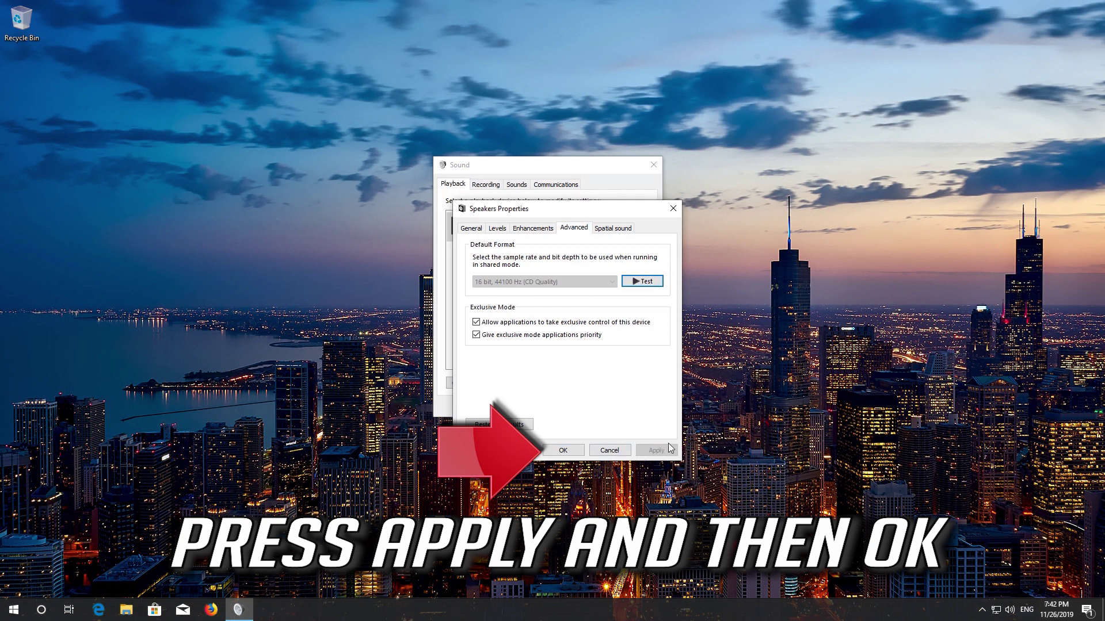
click(574, 452)
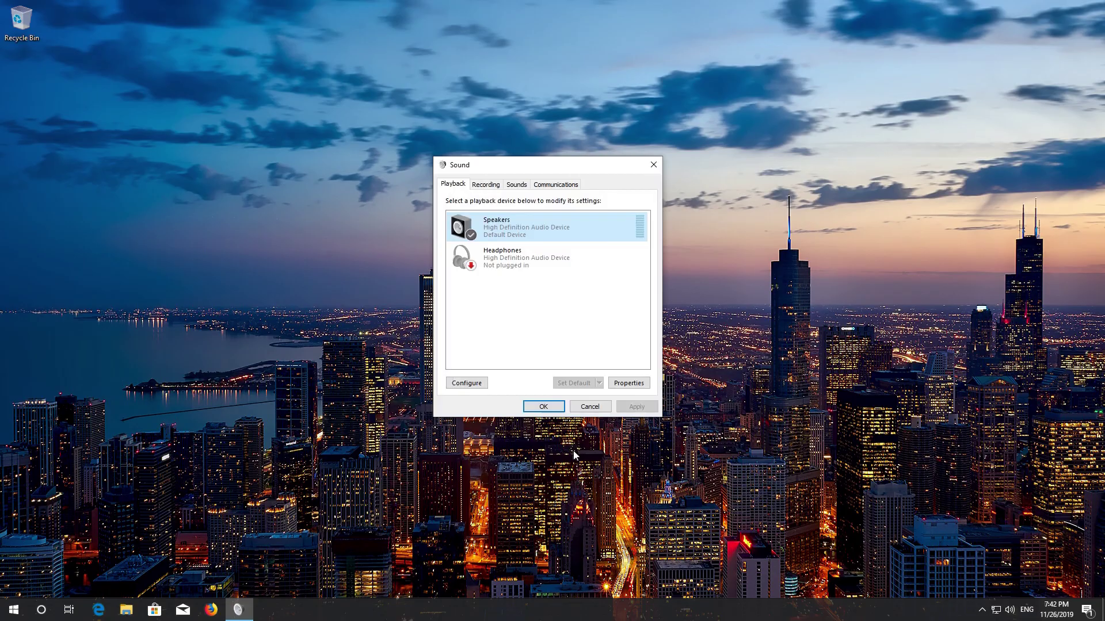
click(543, 408)
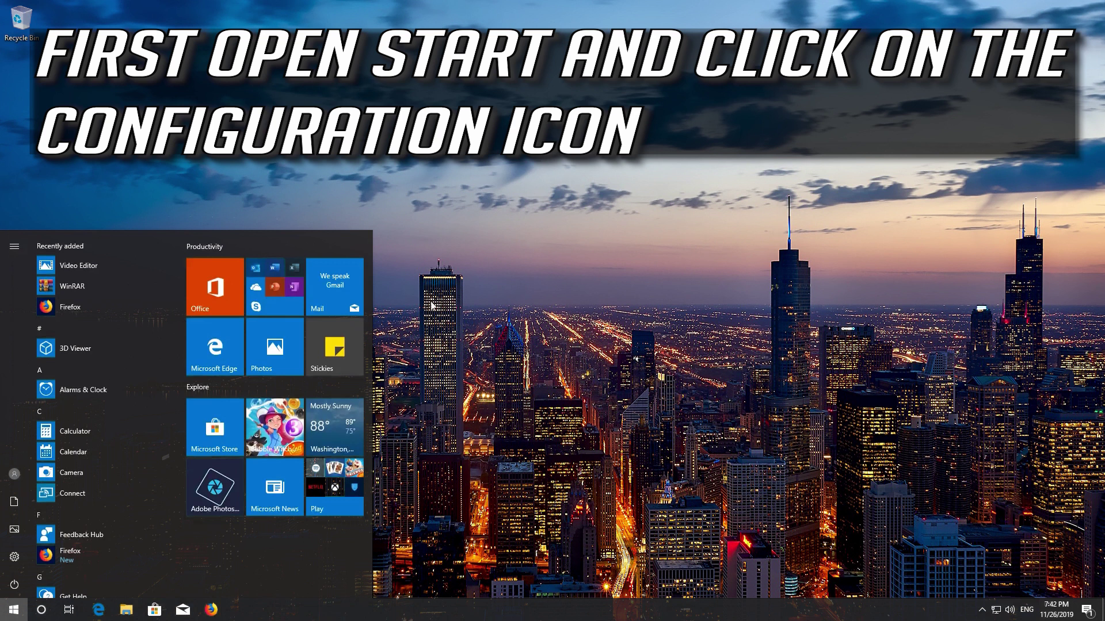
Open Windows Settings from Start and go to the System section
click(15, 558)
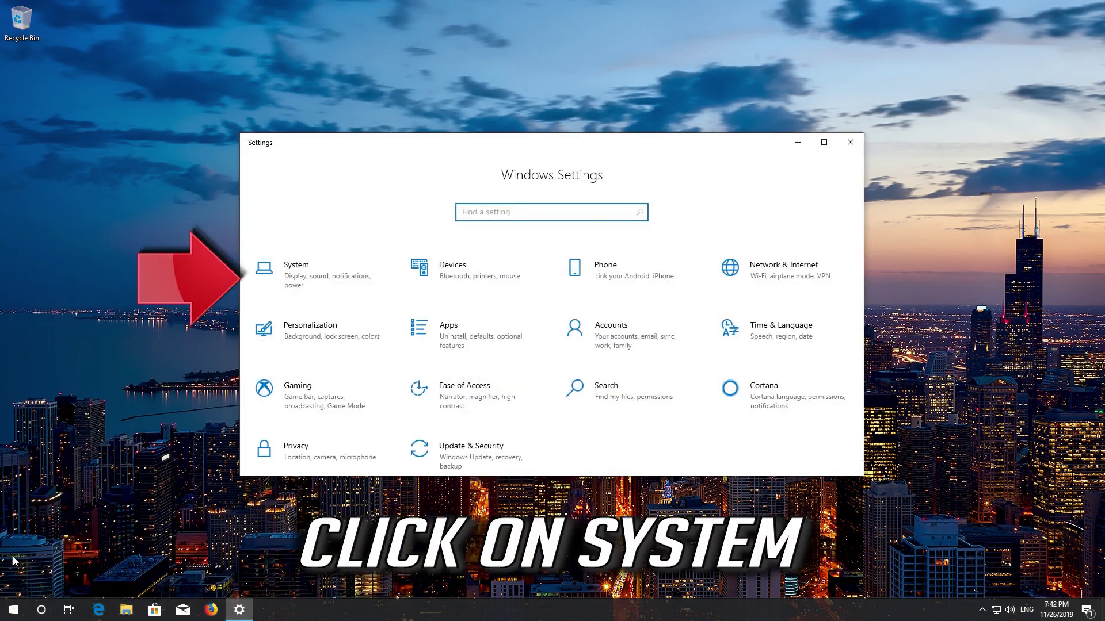
click(316, 288)
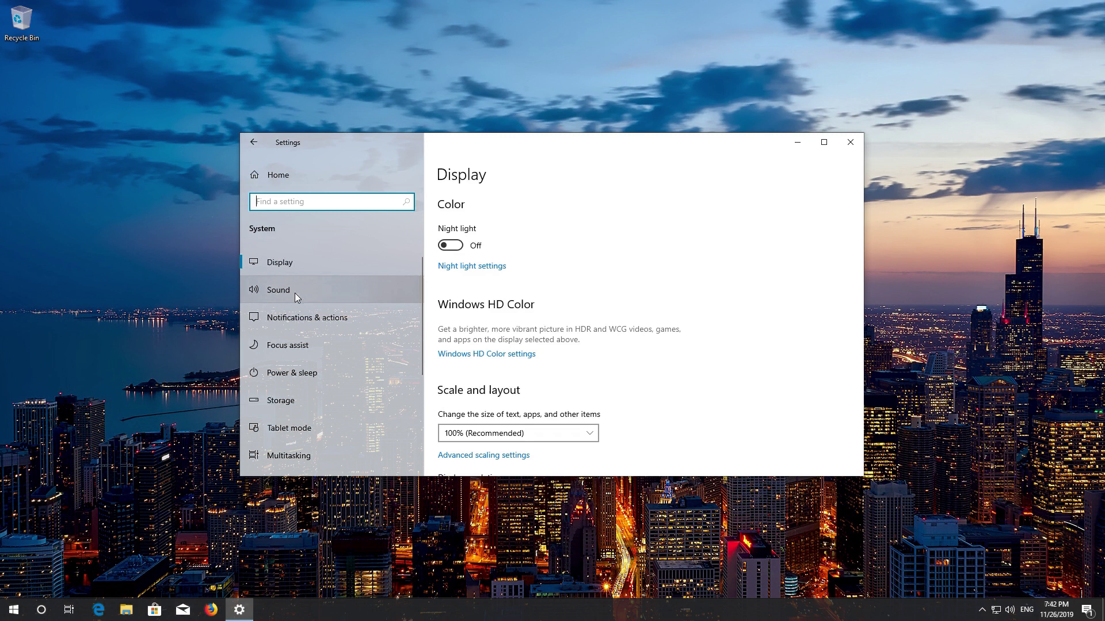
Switch to the Sound page and keep Speakers (High Definition Audio Device) as the output device
click(294, 294)
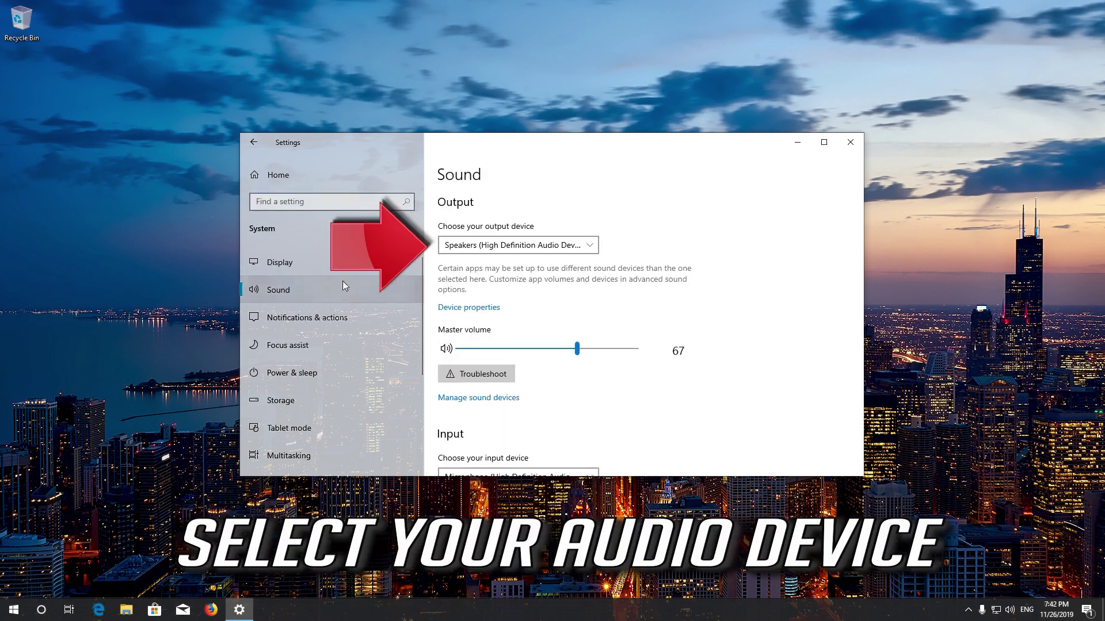
click(582, 248)
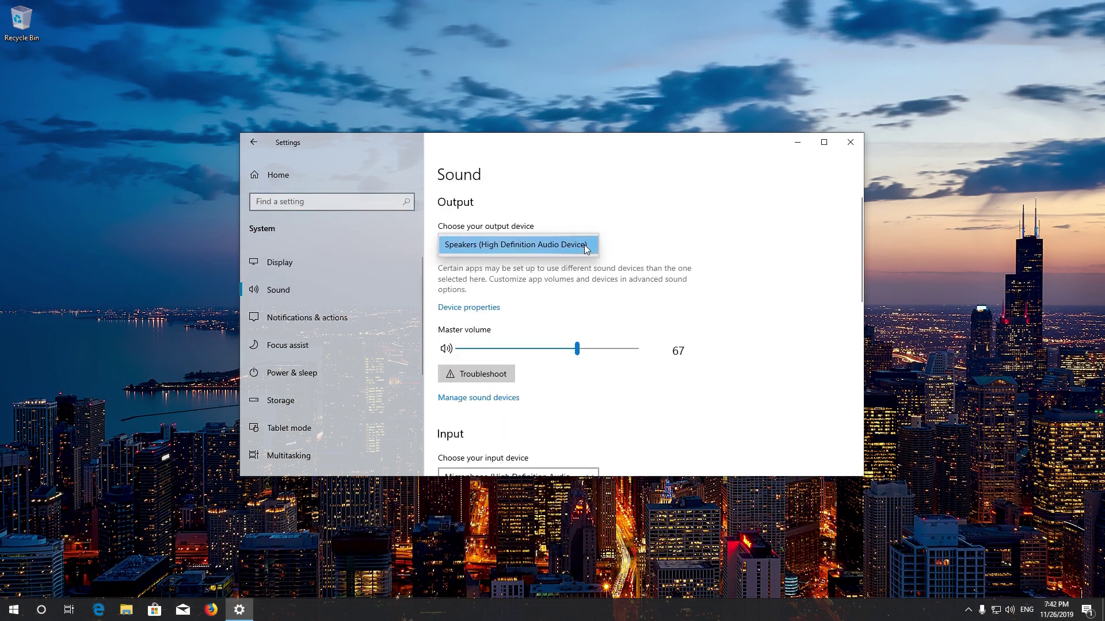
click(580, 253)
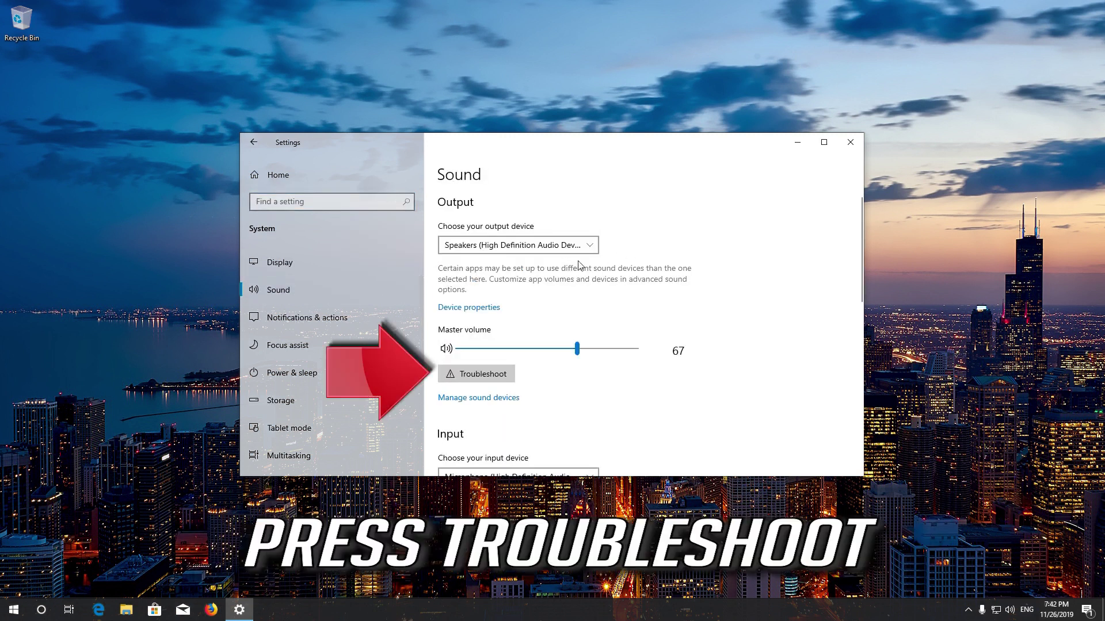
Launch the Playing Audio troubleshooter from the Troubleshoot button under Master volume
click(485, 375)
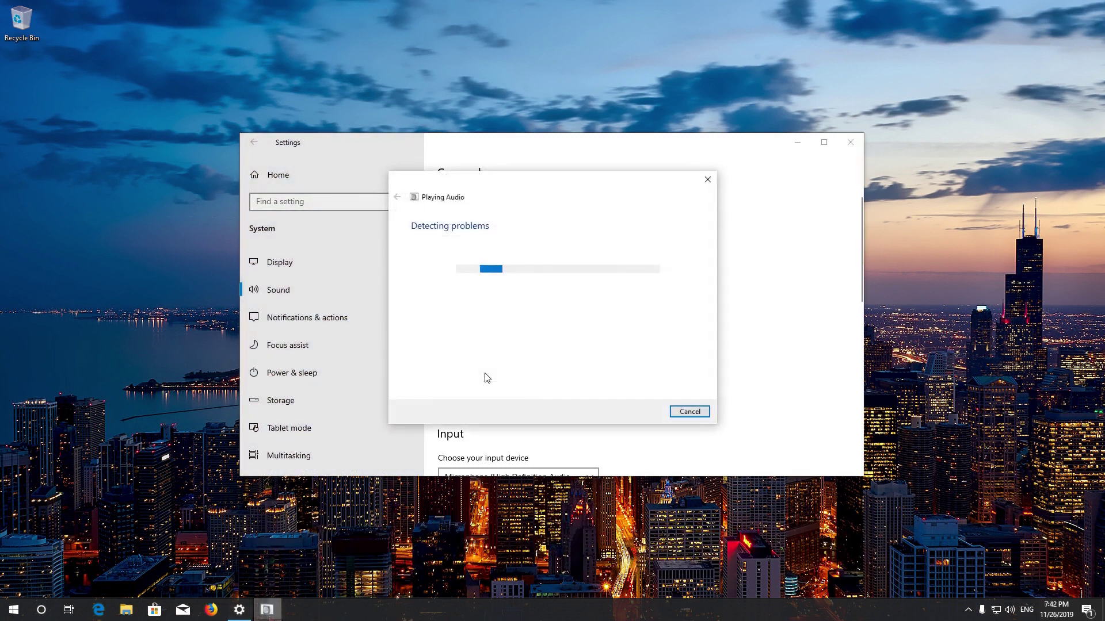